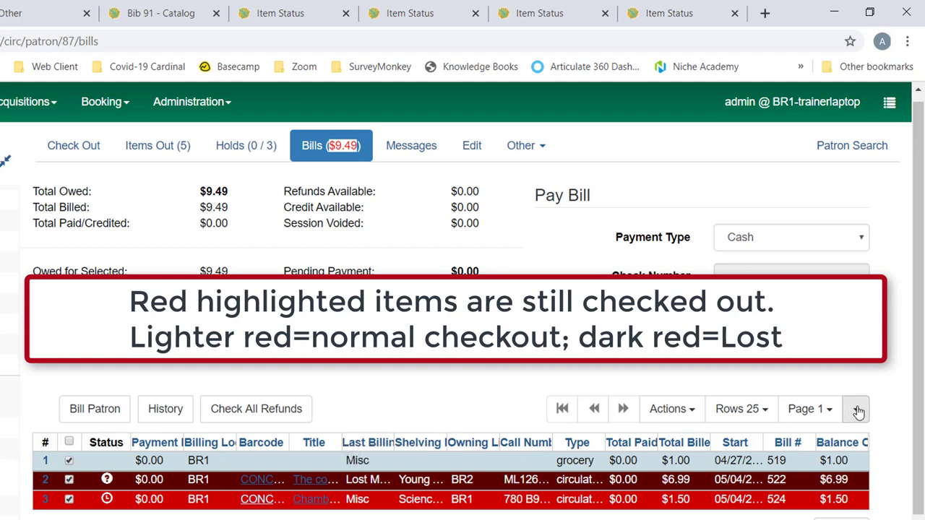
In Manage Columns, sort the visible columns to the top and hide Call Number.
left_click(859, 412)
scroll(858, 411, "down", 4)
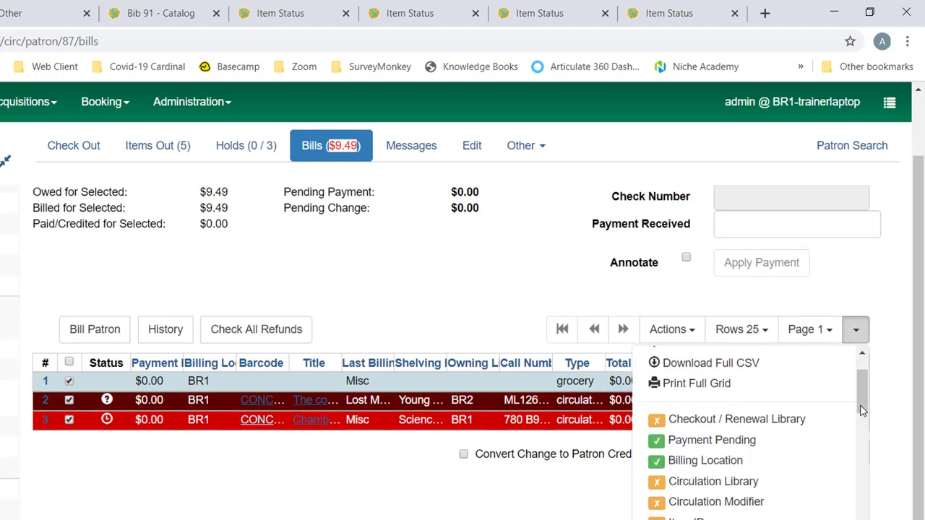
scroll(859, 409, "up", 2)
left_click(698, 361)
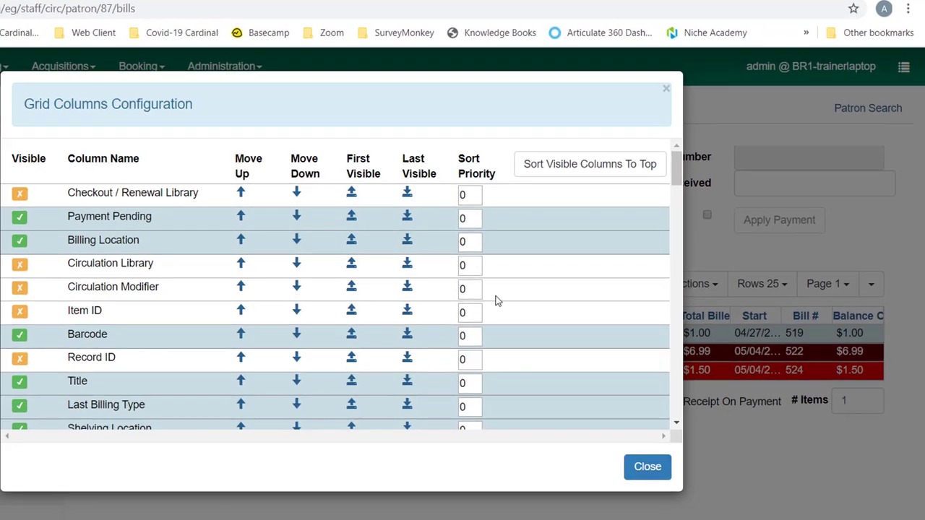
left_click(579, 166)
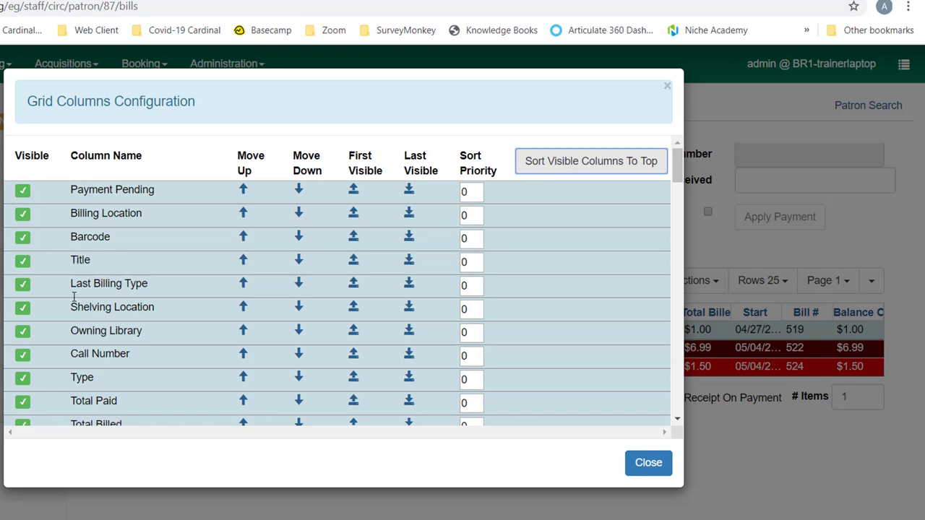
left_click(22, 355)
Hide Bill #, show Last Billing Note and Last Payment Note, and regroup visible columns at the top.
scroll(45, 357, "down", 3)
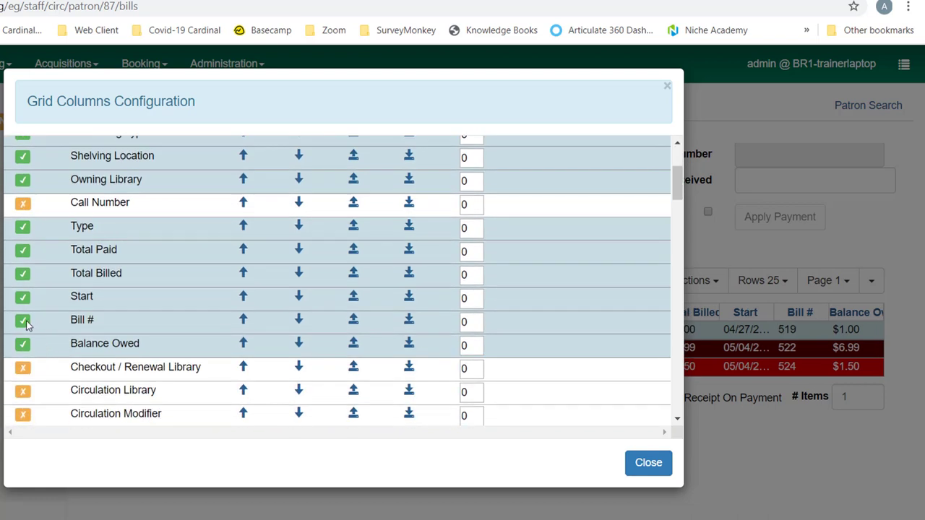
left_click(24, 321)
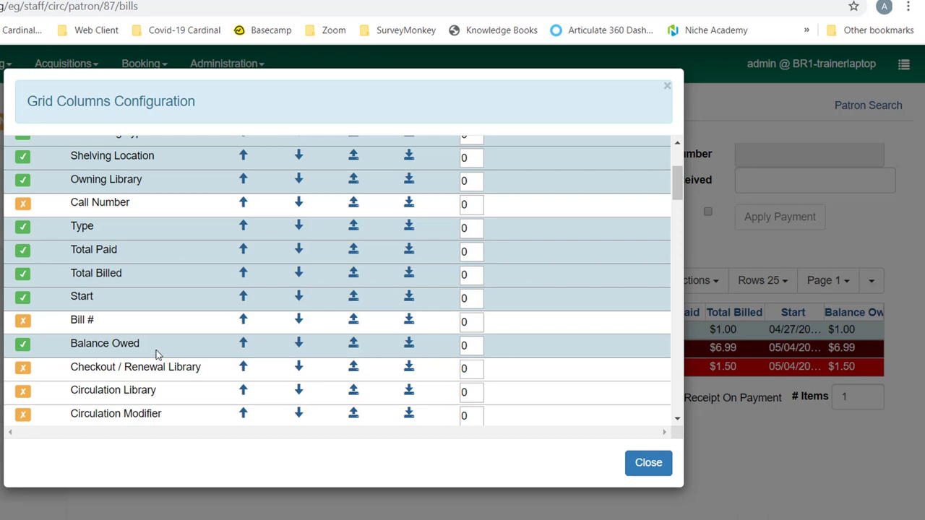
scroll(157, 352, "up", 3)
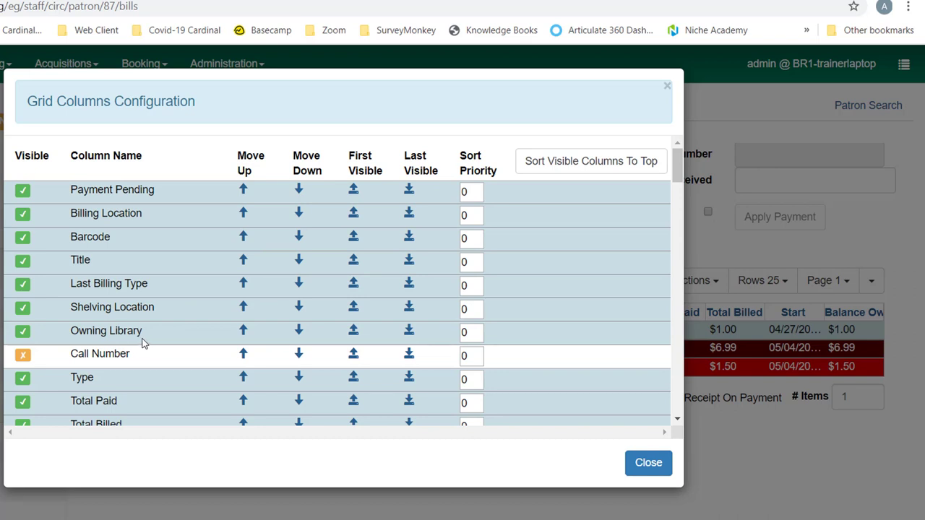
scroll(142, 344, "down", 10)
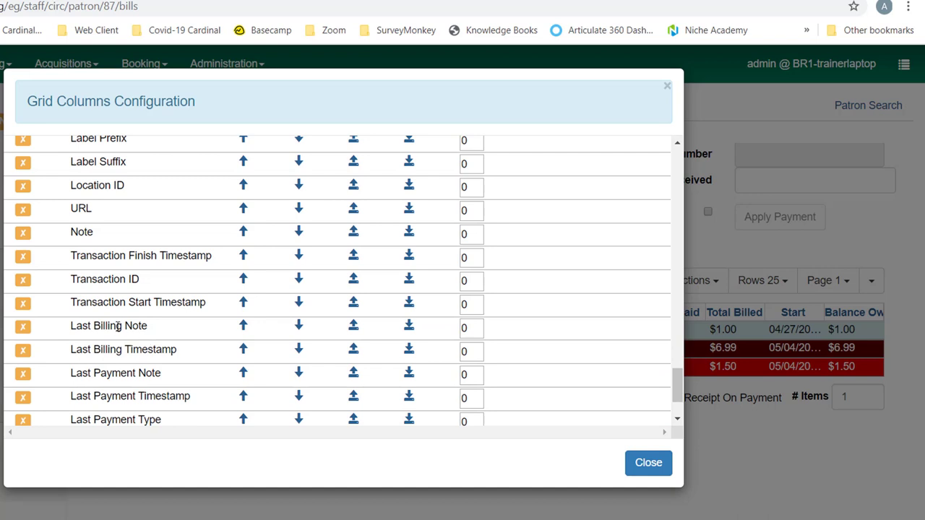
left_click(23, 326)
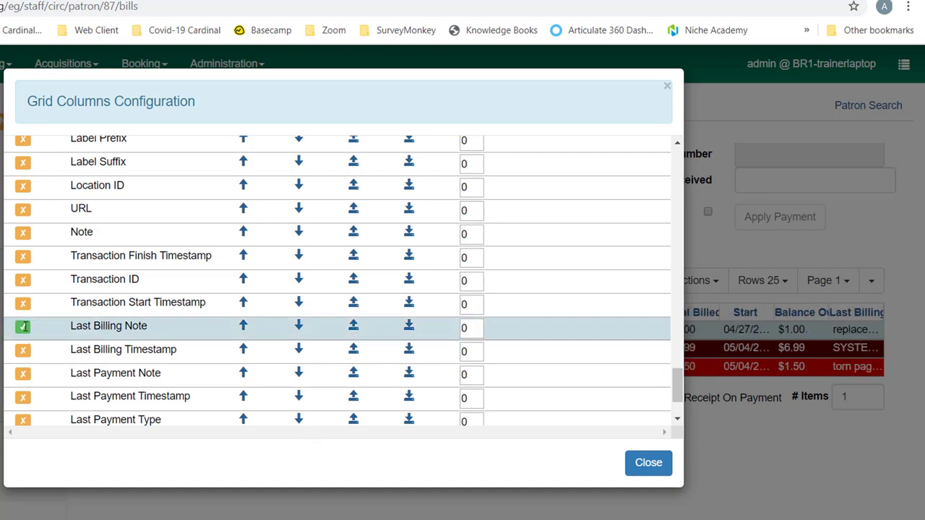
left_click(23, 374)
scroll(238, 378, "down", 2)
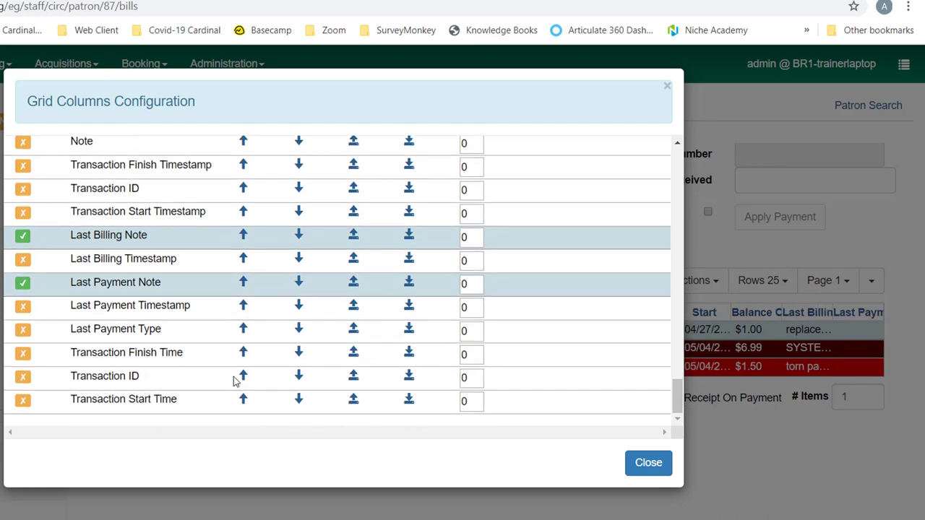
scroll(234, 379, "up", 15)
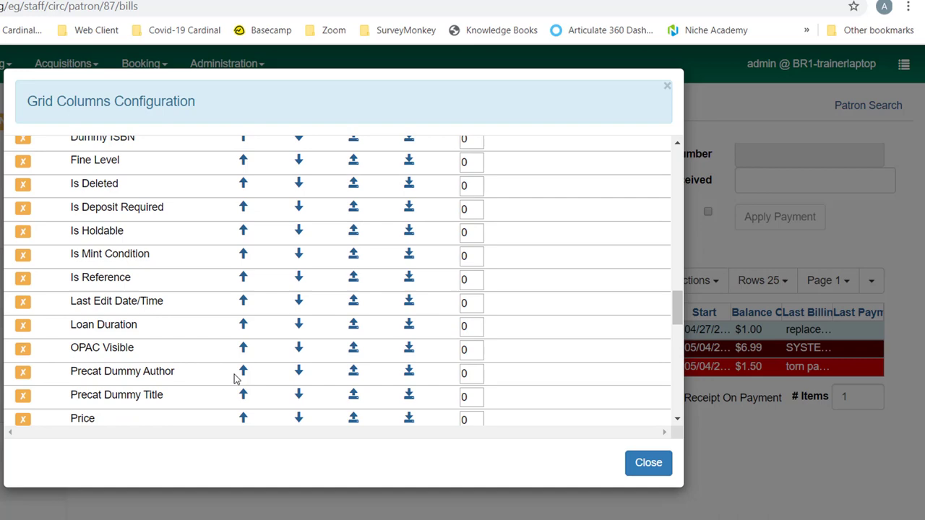
scroll(233, 376, "up", 15)
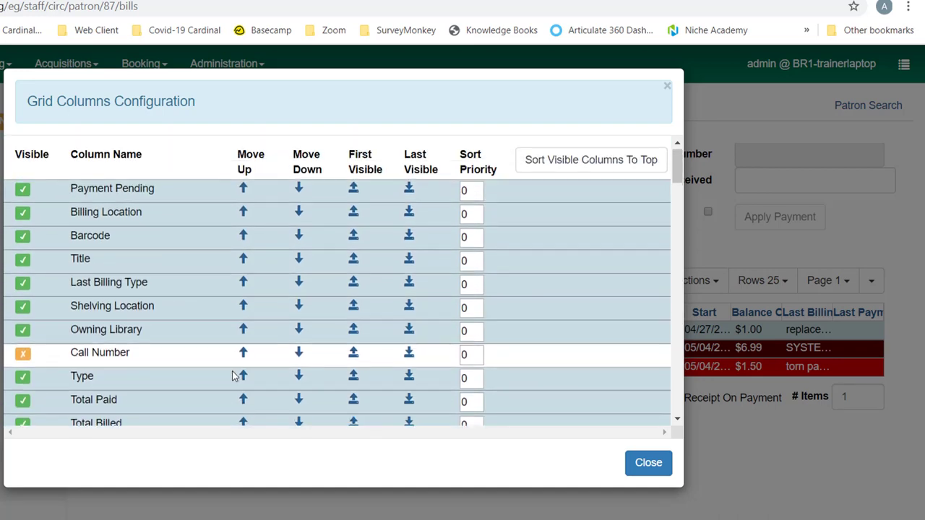
left_click(547, 163)
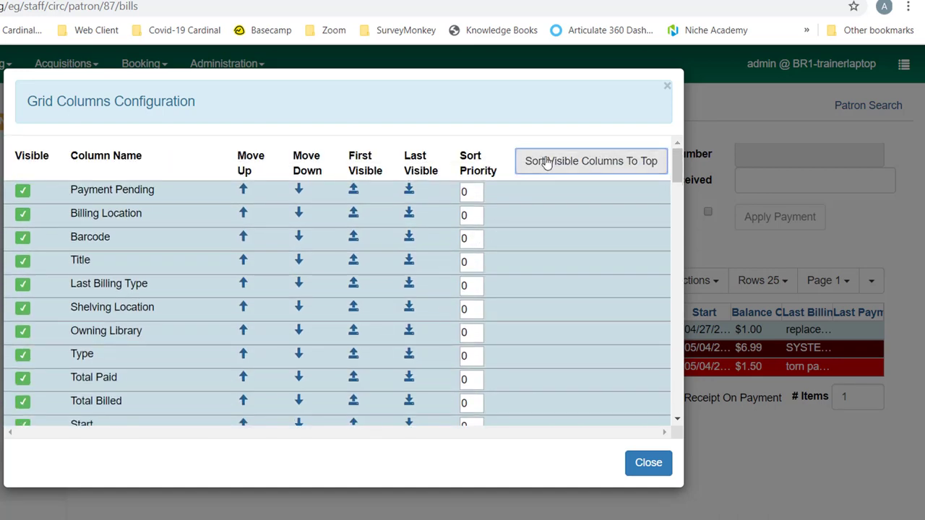
Close the column configuration and save the bills grid column layout.
left_click(646, 466)
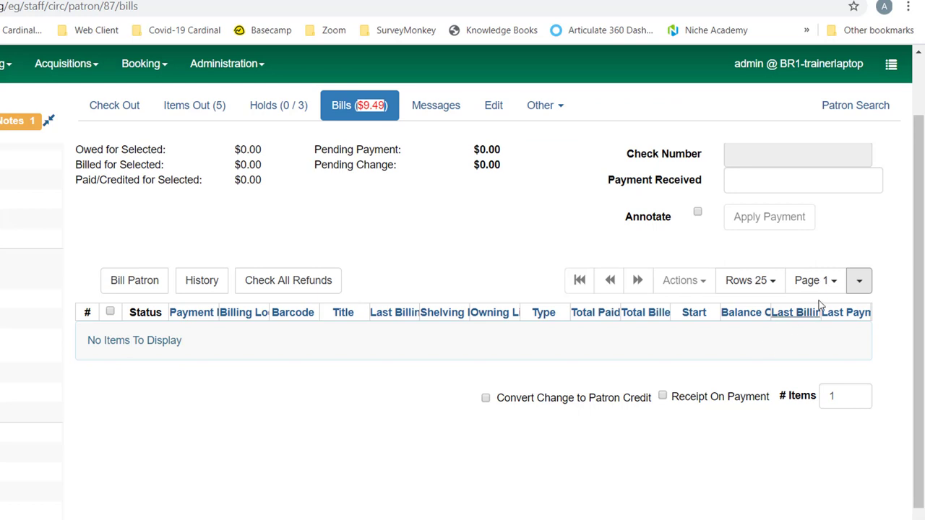
left_click(857, 281)
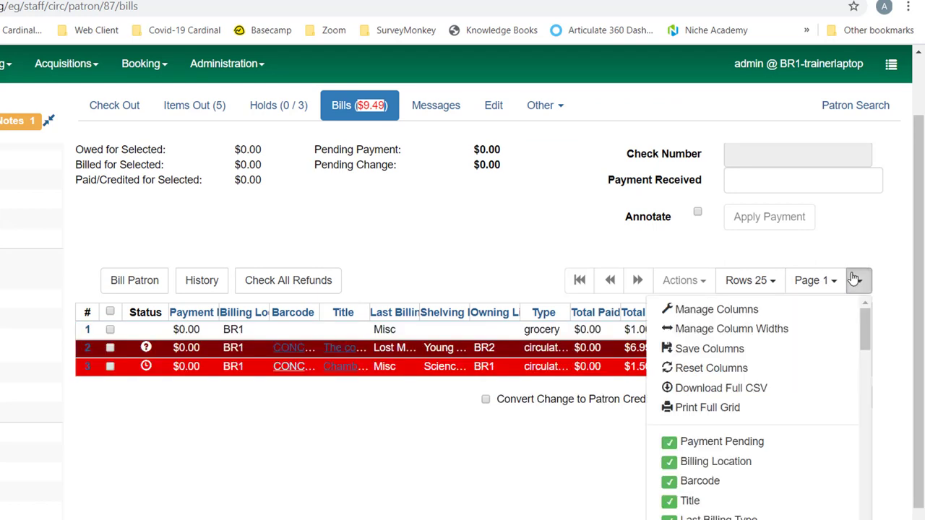
left_click(721, 349)
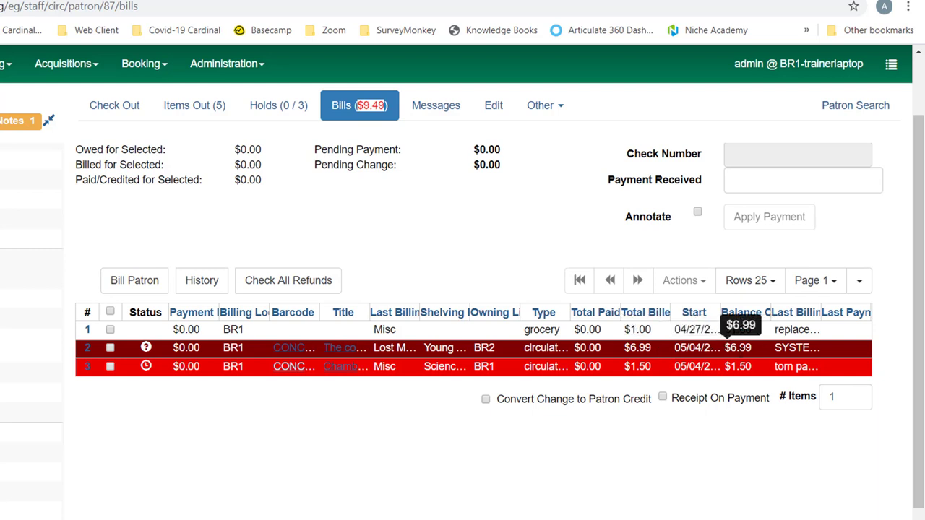
Select the $6.99 Lost Materials bill and bring up the Payment Type choices.
left_click(110, 348)
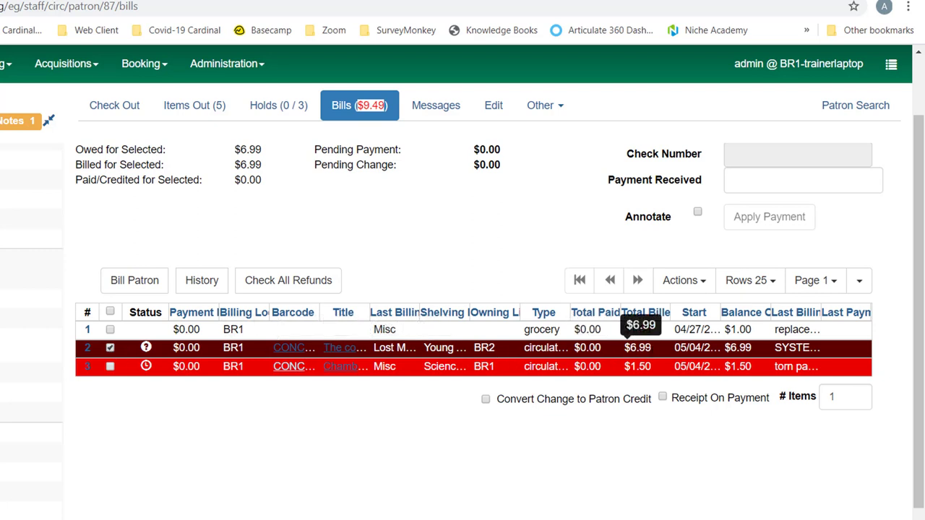
scroll(714, 318, "up", 1)
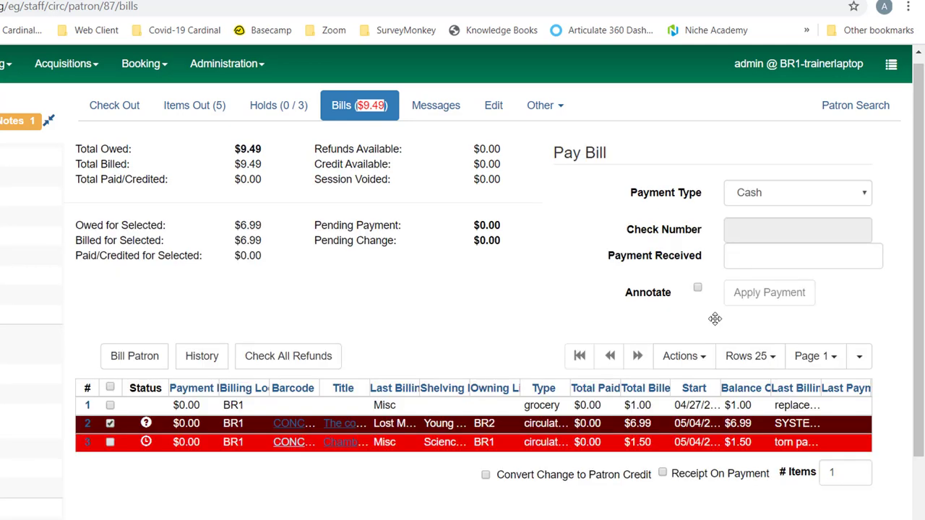
scroll(554, 241, "up", 1)
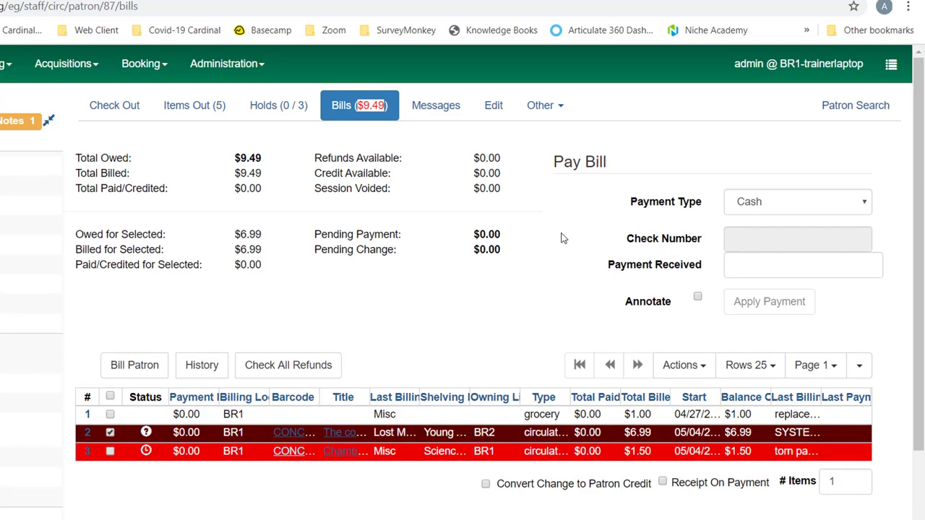
left_click(866, 206)
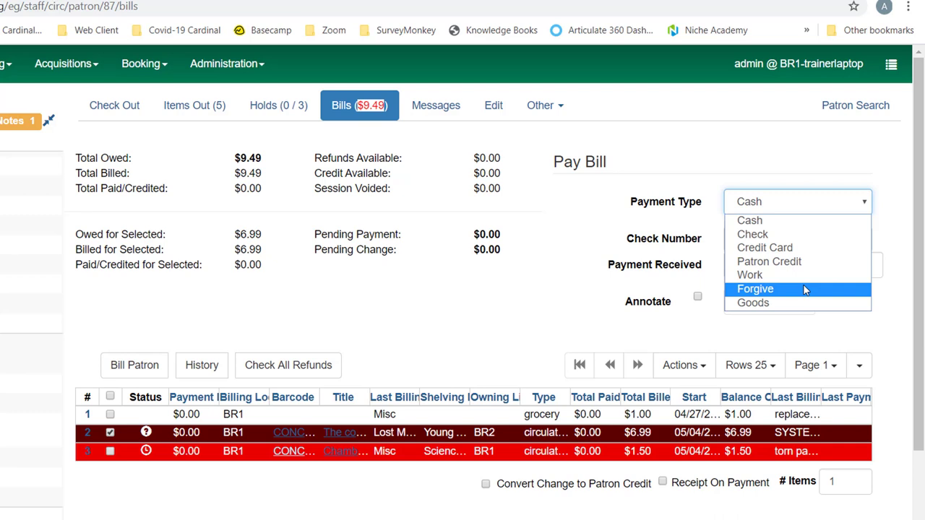
Set a Forgive payment of 6.99 with Annotate checked.
left_click(806, 290)
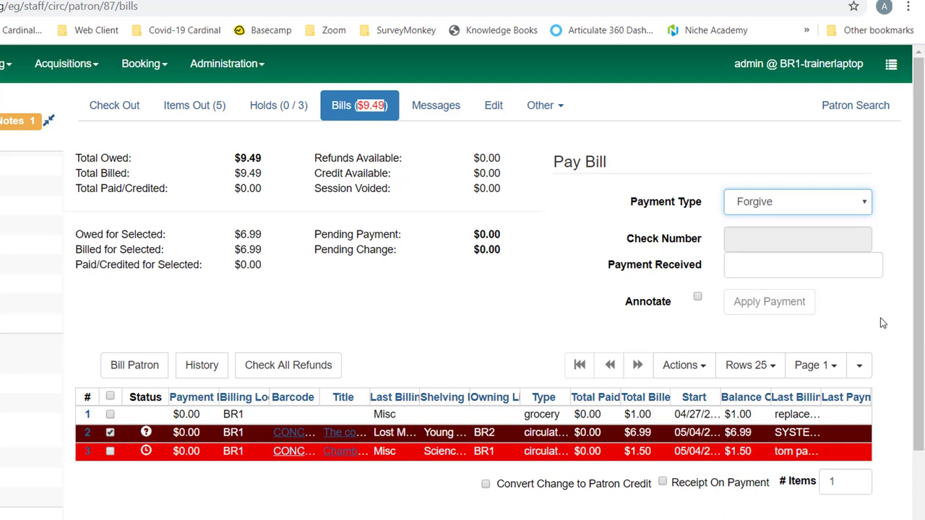
left_click(868, 265)
left_click(868, 264)
left_click(868, 264)
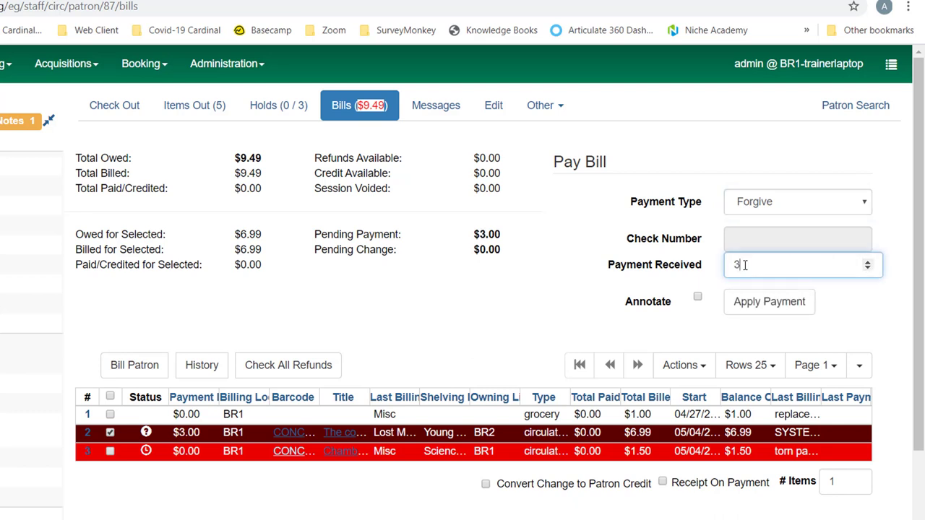
left_click_drag(744, 265, 724, 270)
type("6.")
type("99")
left_click(697, 297)
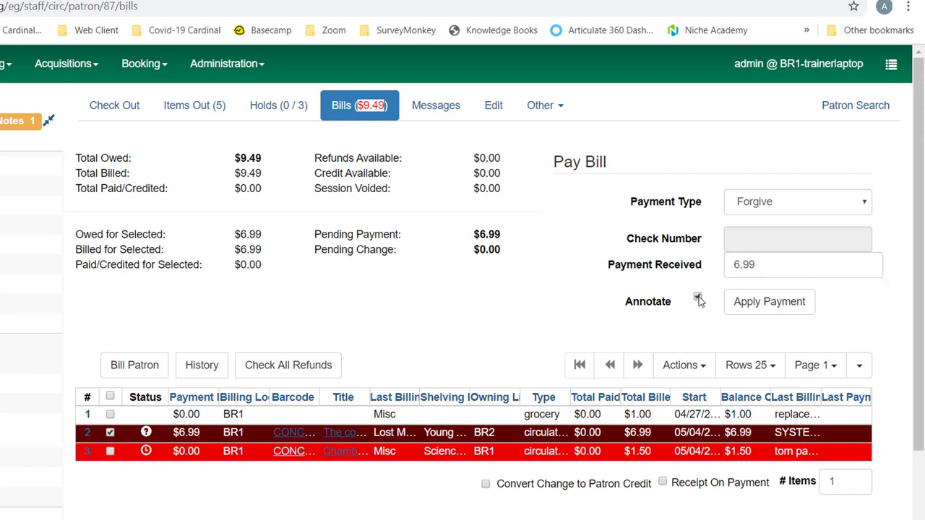
Apply the forgive payment with the note 'Patron's house burned down - no charge for book'.
left_click(755, 309)
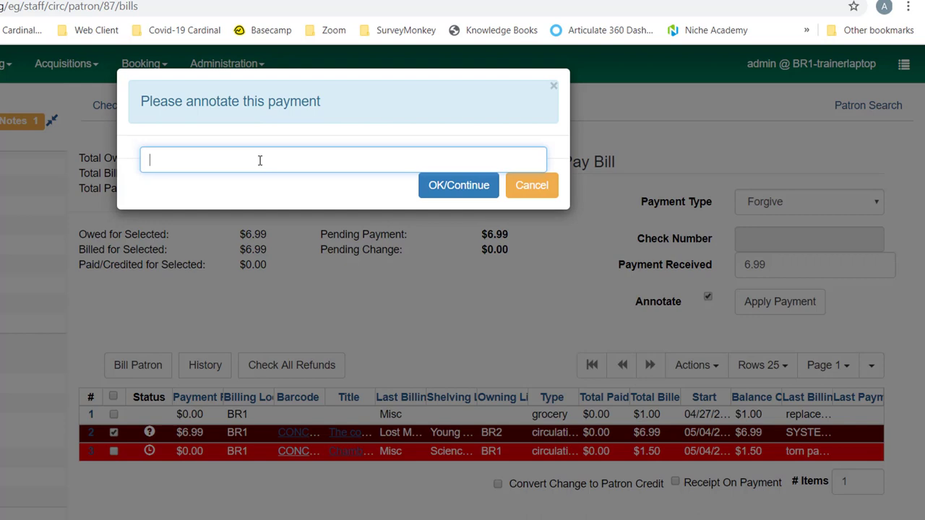
type("Patron's house burned down")
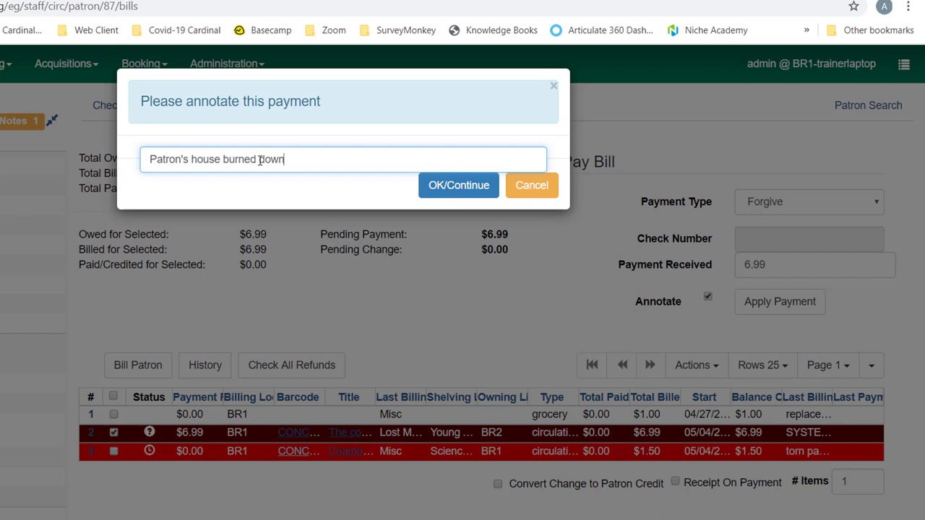
type(" - no charge for book")
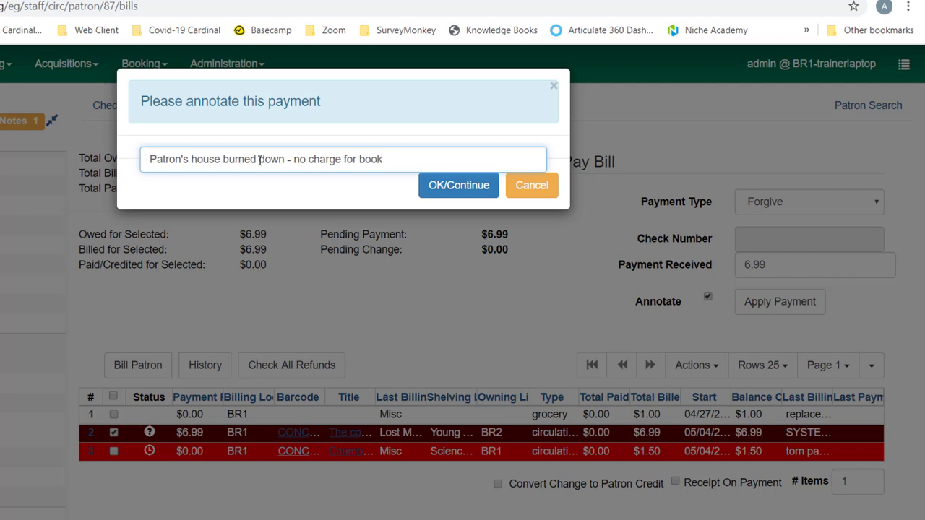
left_click(457, 187)
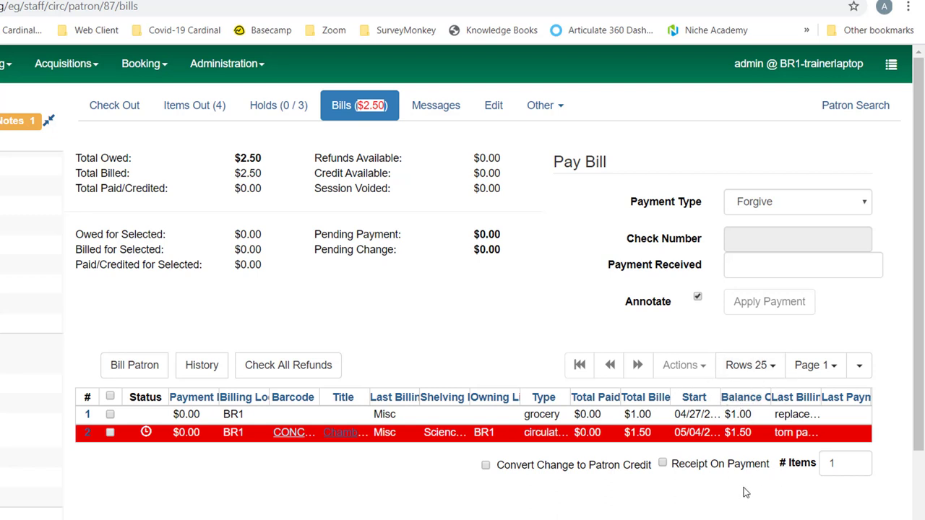
left_click(195, 370)
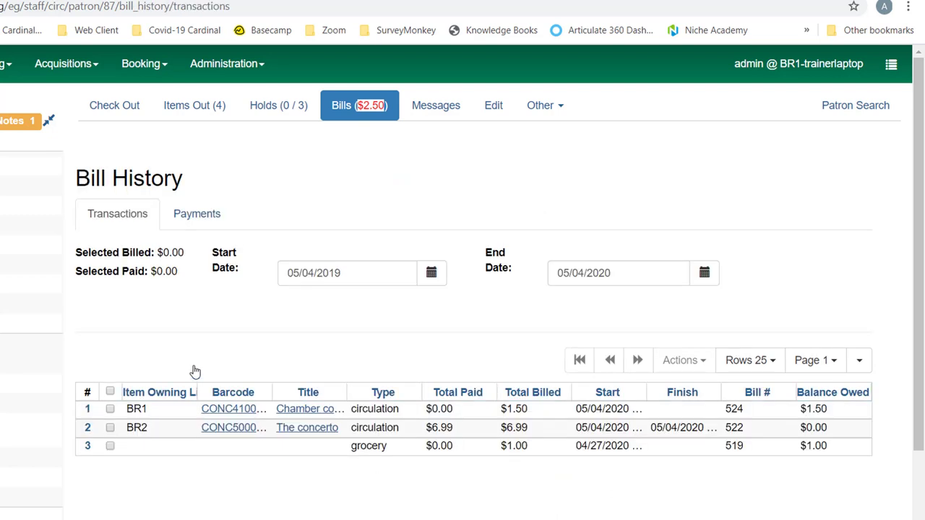
left_click(190, 216)
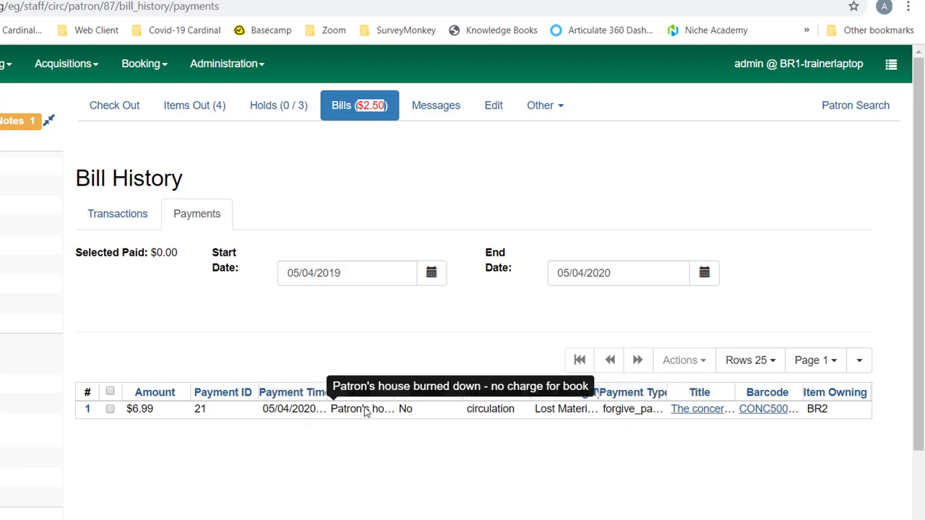
left_click(352, 107)
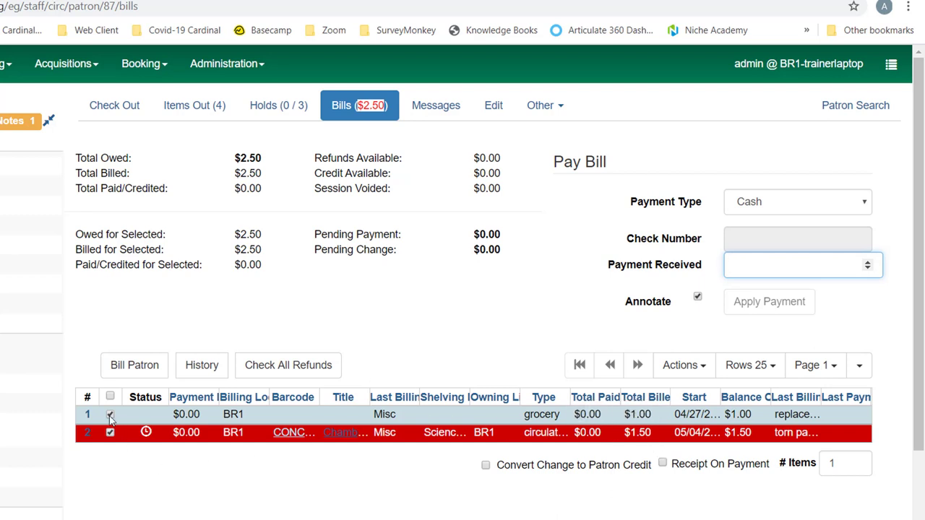
Deselect the grocery bill and apply a $0.50 cash payment to the $1.50 circulation bill.
left_click(110, 416)
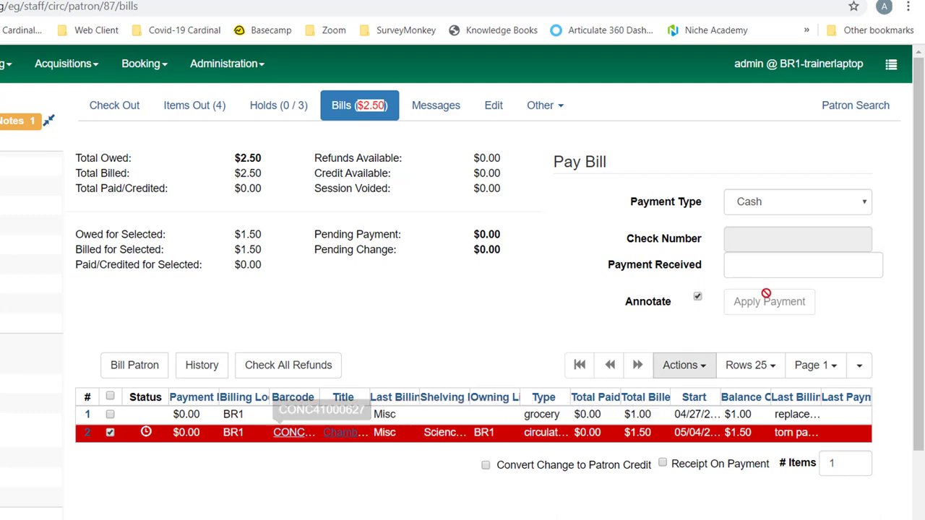
left_click(777, 266)
type(".50")
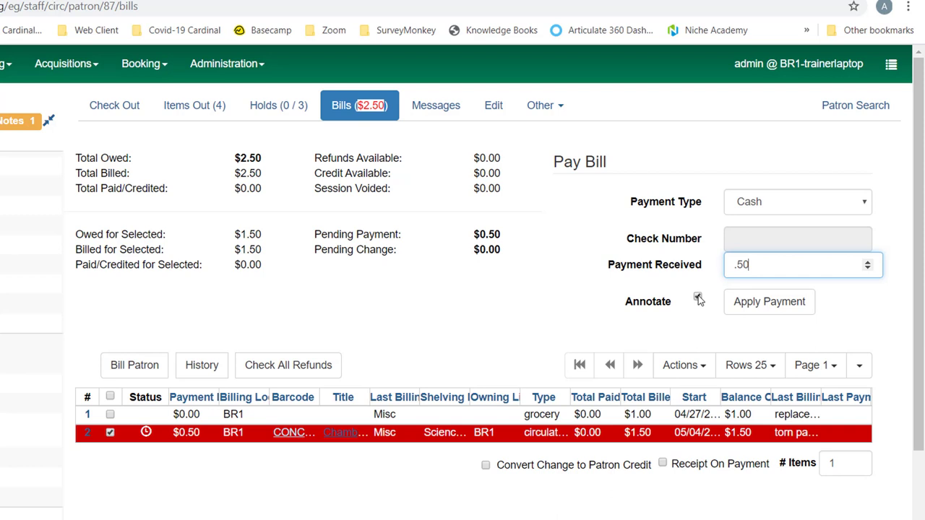
left_click(698, 299)
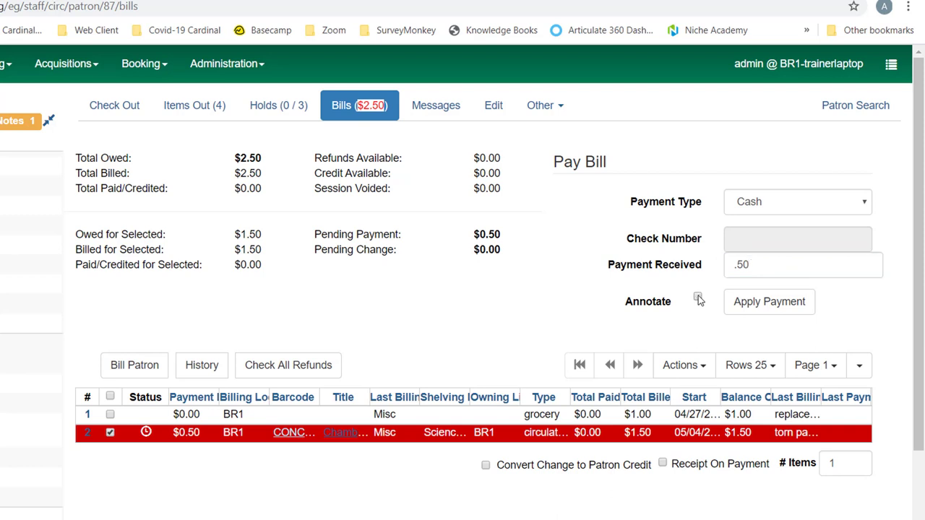
left_click(769, 304)
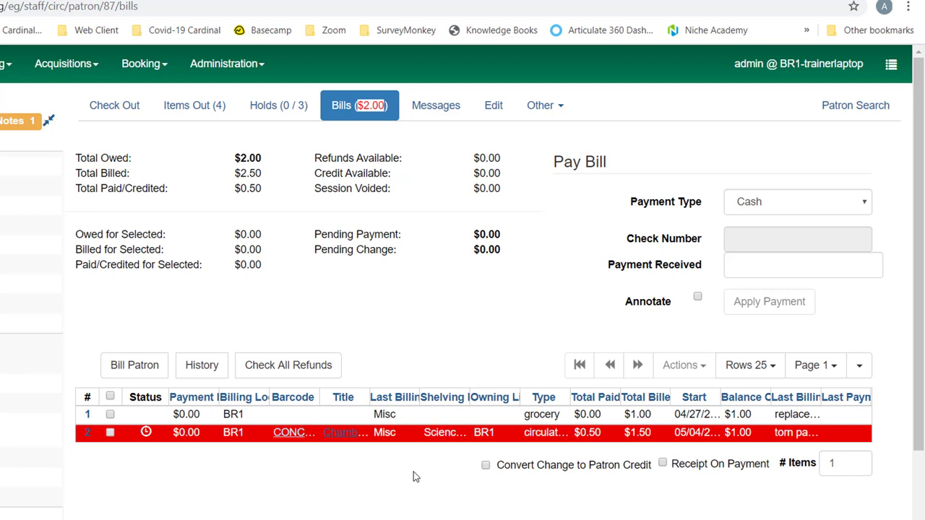
Void all billings on the $1.50 circulation bill and confirm.
left_click(110, 433)
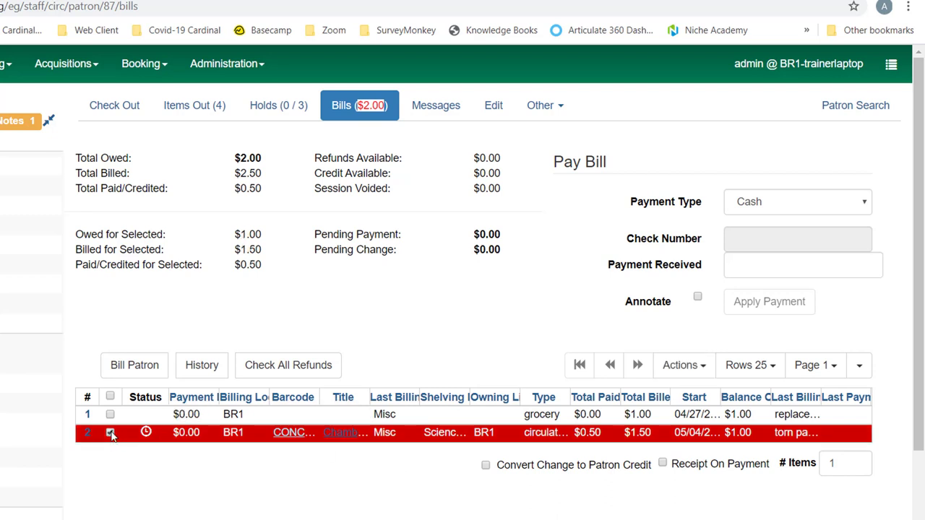
left_click(698, 367)
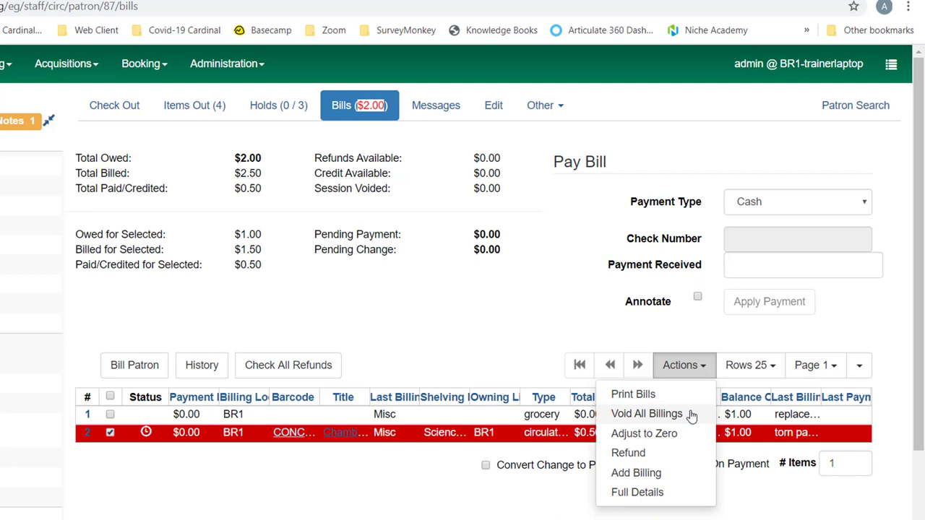
left_click(646, 414)
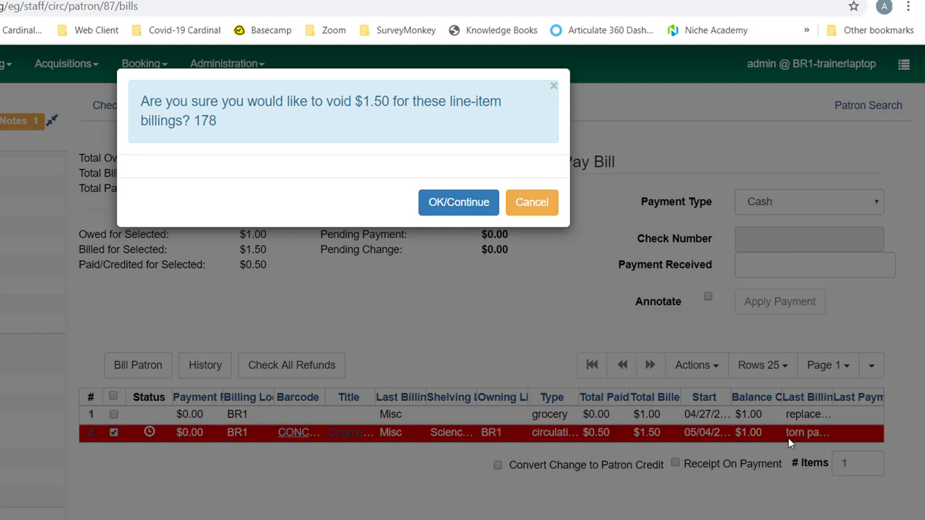
left_click(455, 204)
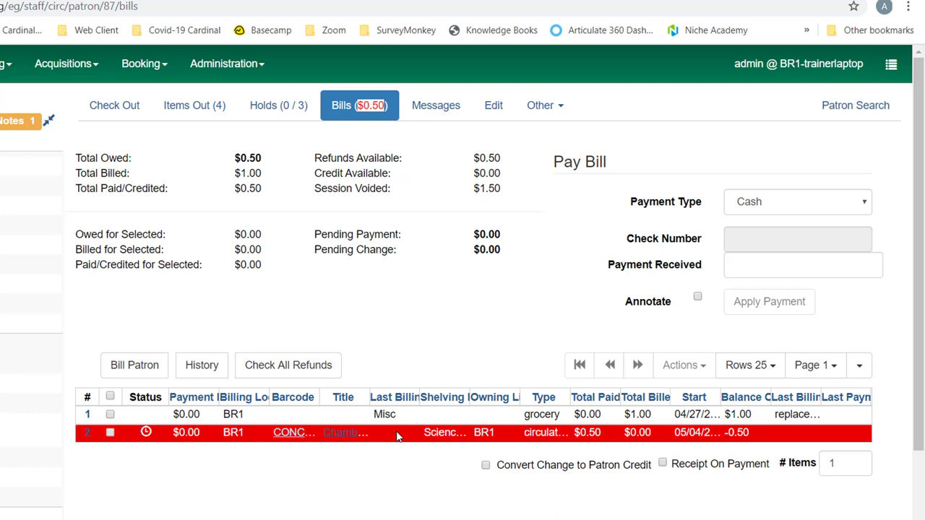
Pay the $1.00 grocery bill by check, entering the check number and 1 received.
left_click(443, 415)
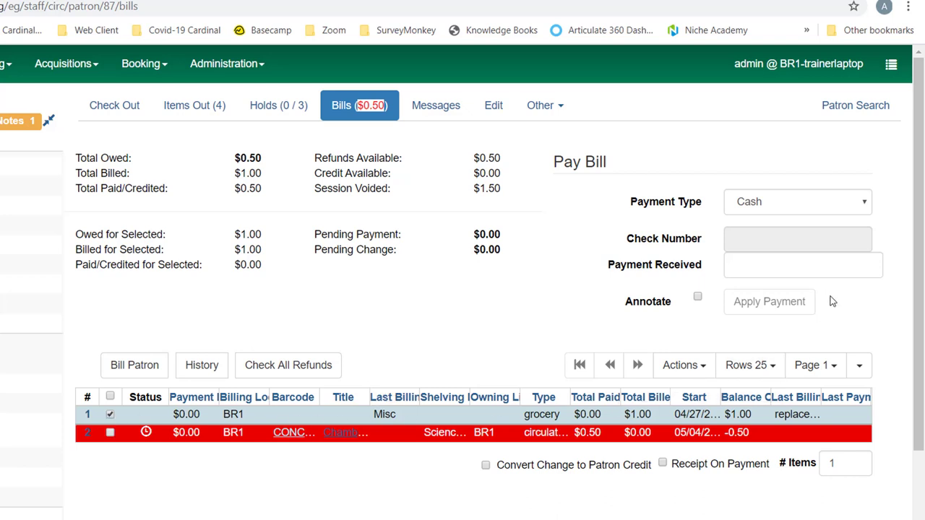
left_click(863, 205)
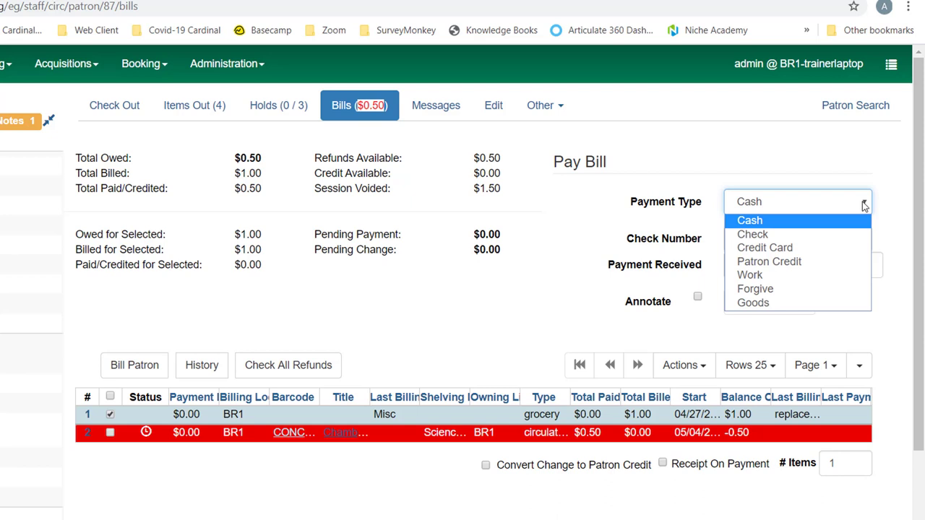
left_click(847, 237)
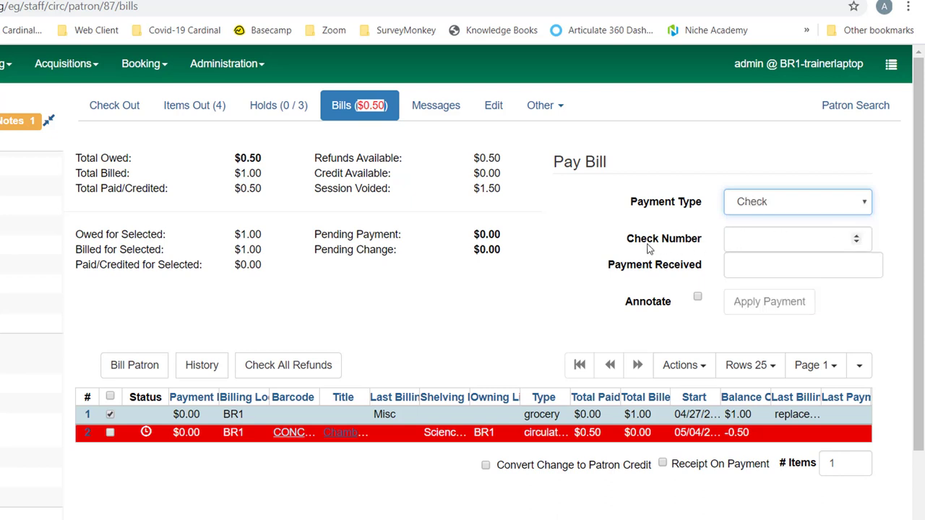
left_click(792, 242)
type("8954")
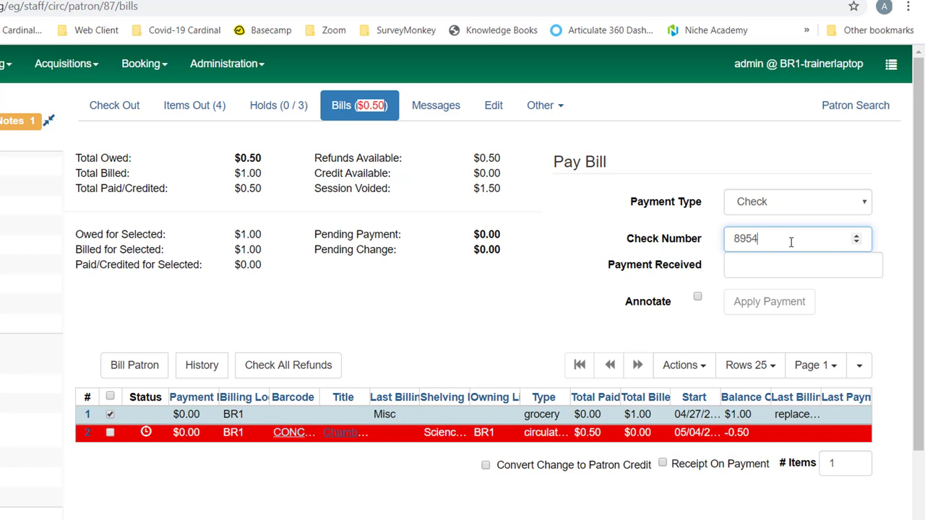
left_click(789, 269)
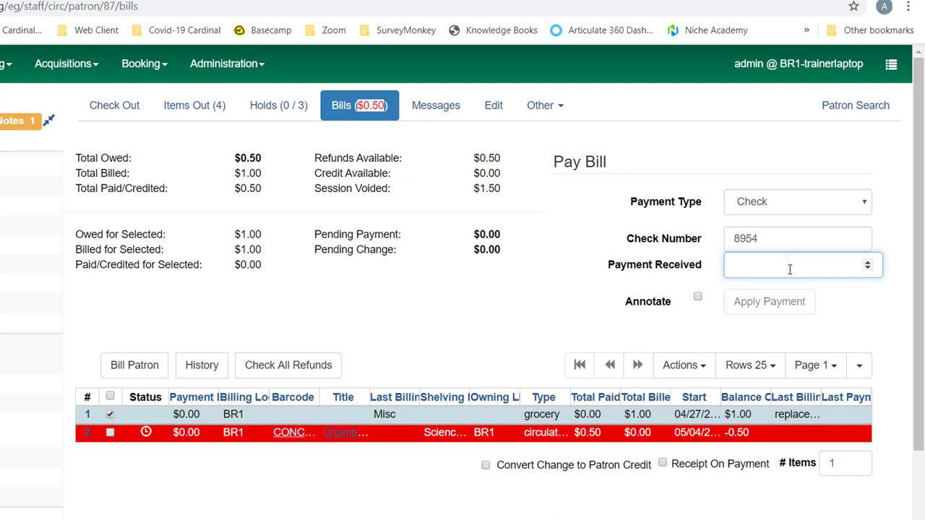
type("1")
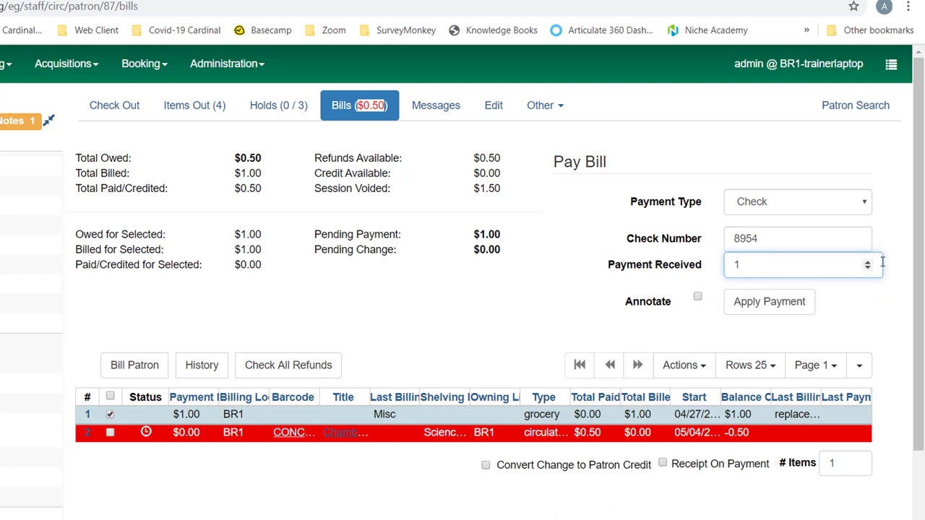
left_click(770, 307)
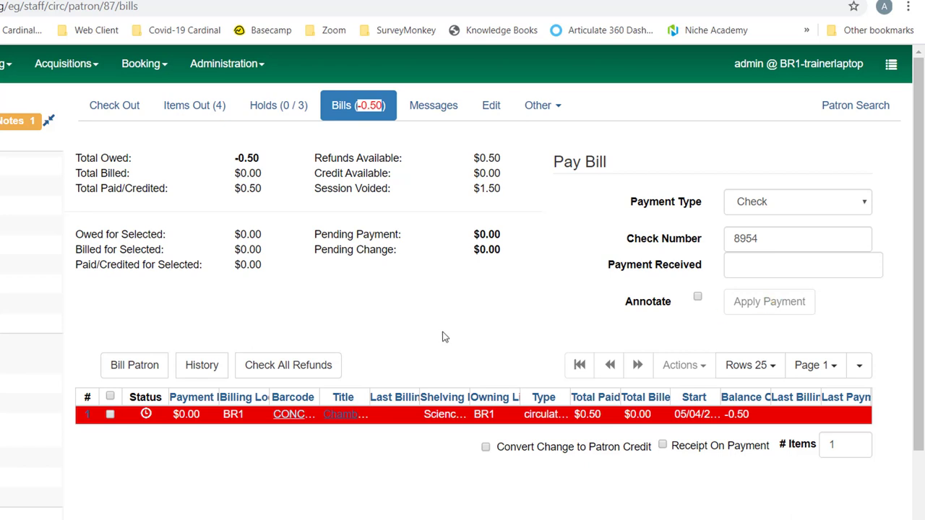
left_click(198, 369)
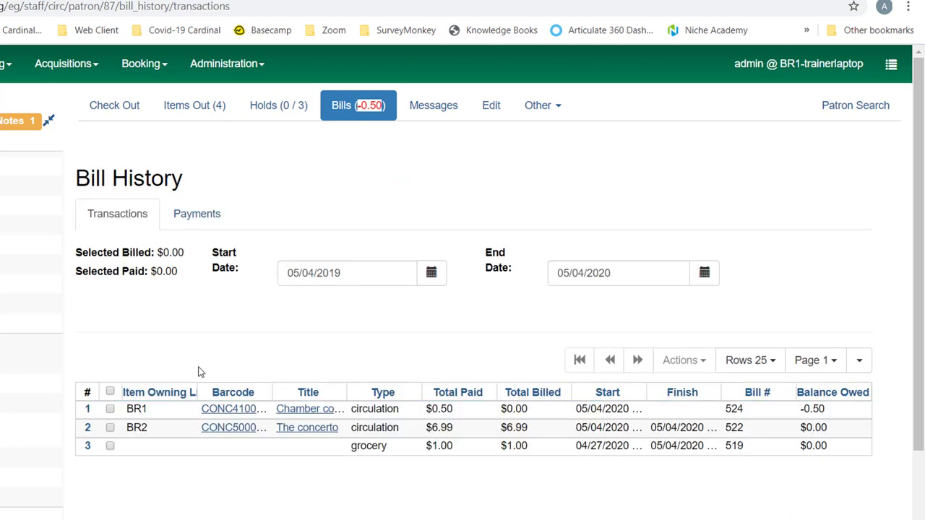
left_click(189, 216)
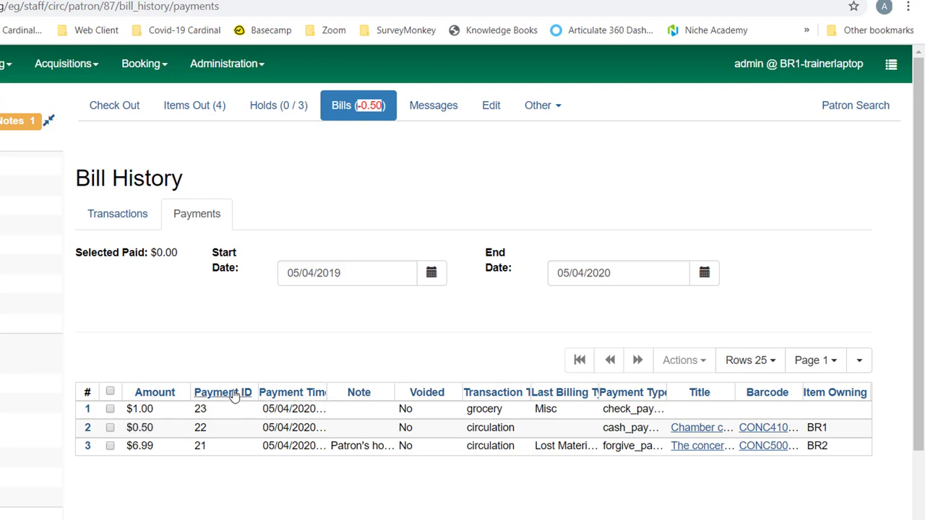
left_click_drag(293, 399, 357, 396)
left_click(349, 107)
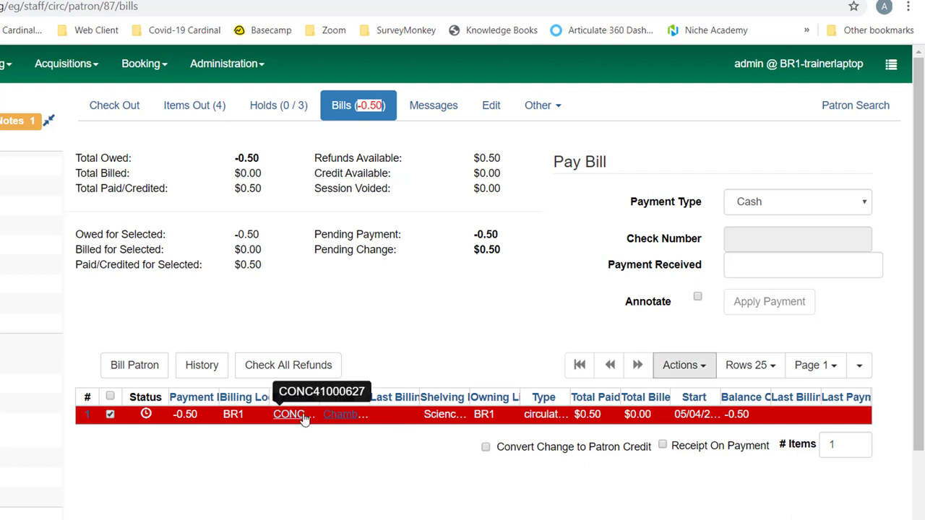
Check in item CONC41000627 from the patron's Items Out list.
left_click(199, 108)
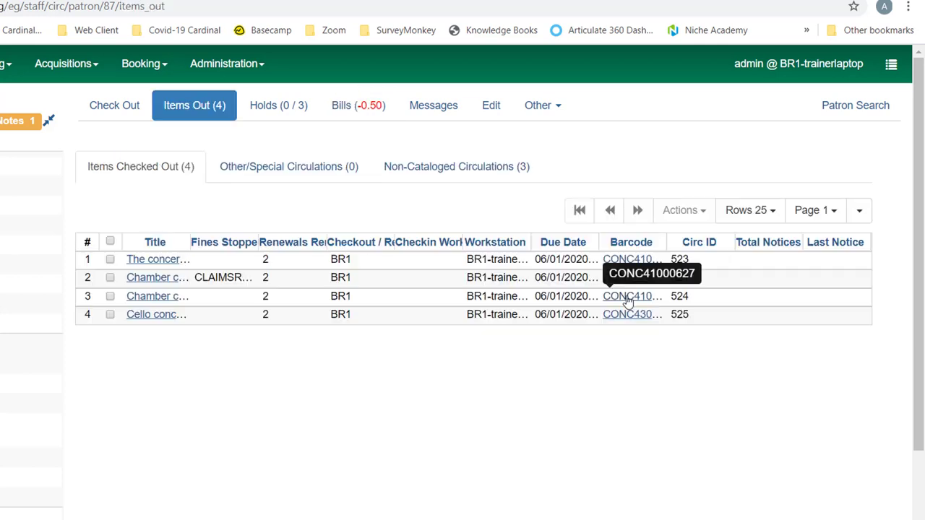
left_click(110, 296)
left_click(690, 210)
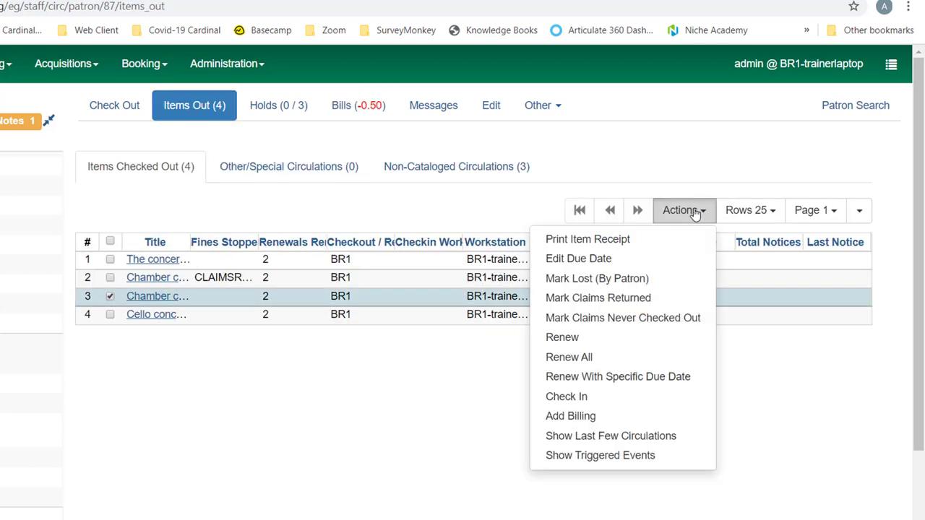
left_click(567, 399)
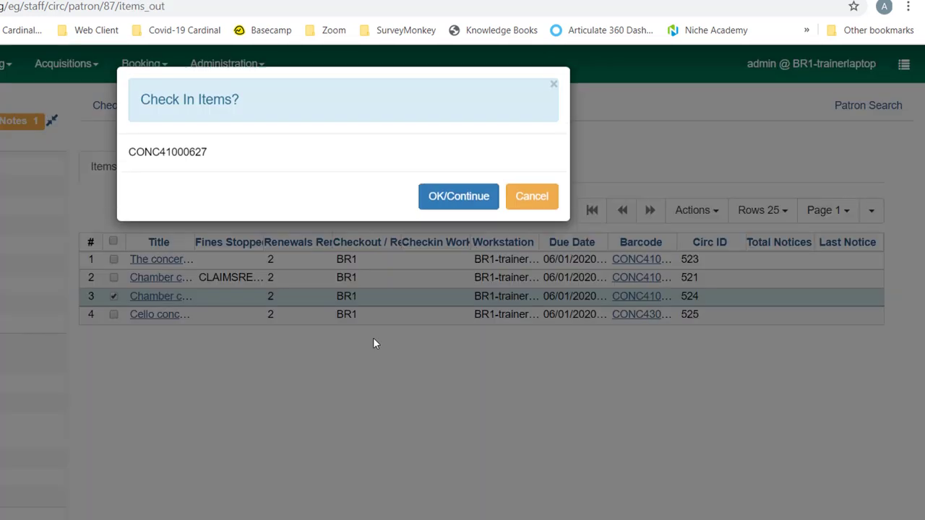
left_click(427, 199)
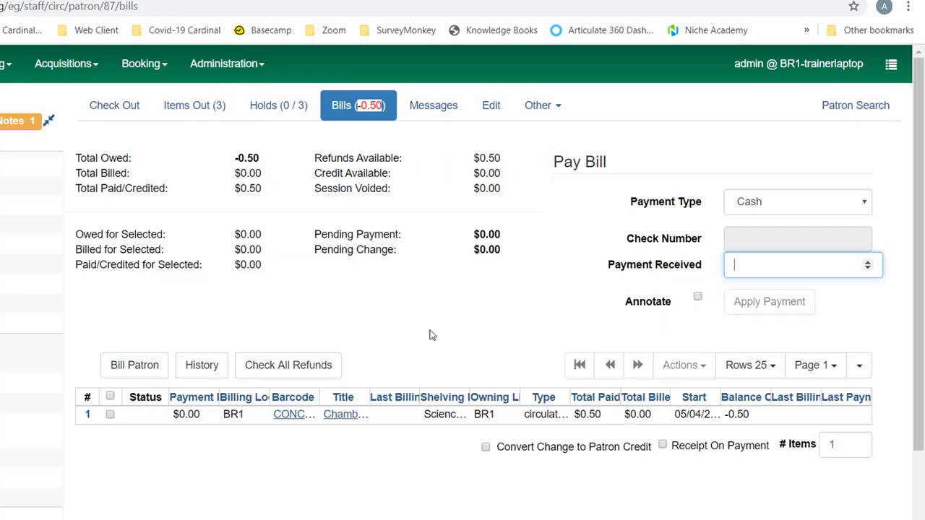
Adjust the remaining -0.50 bill 524 to zero.
left_click(405, 417)
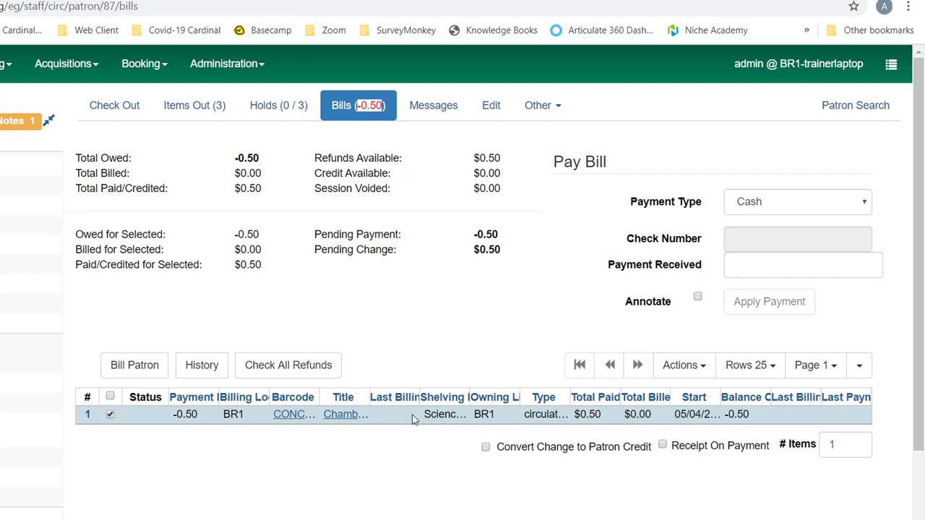
left_click(701, 370)
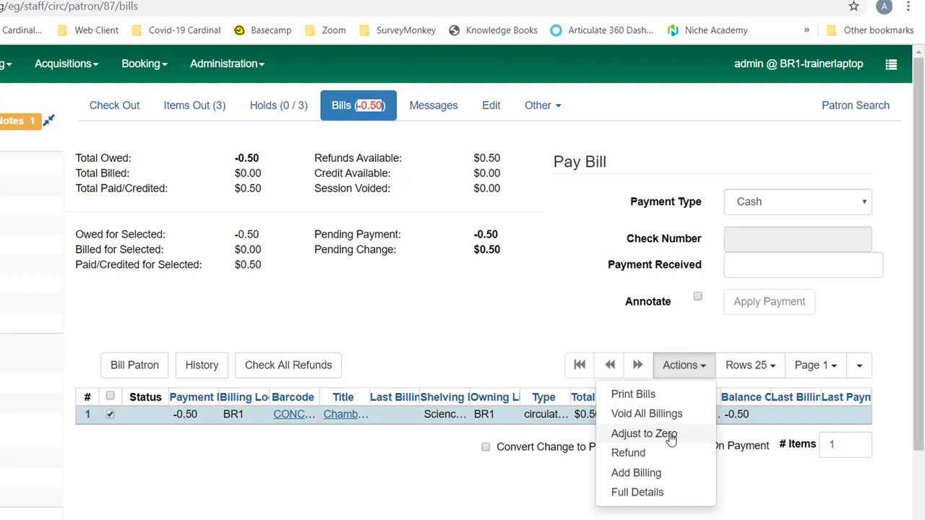
left_click(643, 433)
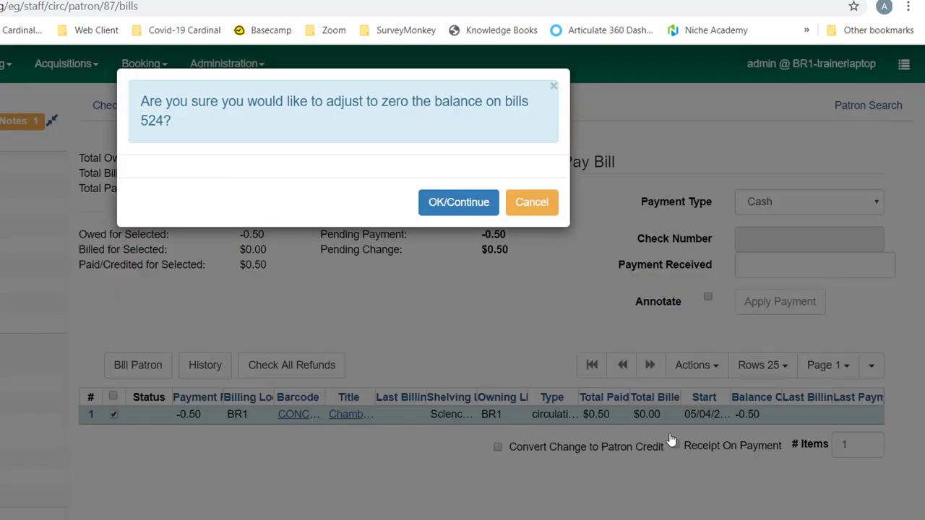
left_click(464, 205)
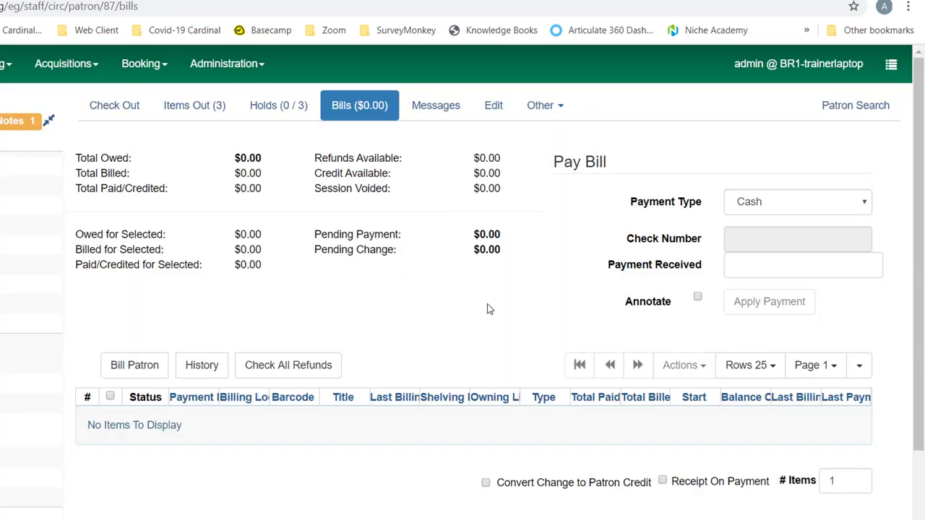
From the payments history, open full details of transaction #524 via its latest $1.00 payment.
left_click(202, 366)
left_click(196, 216)
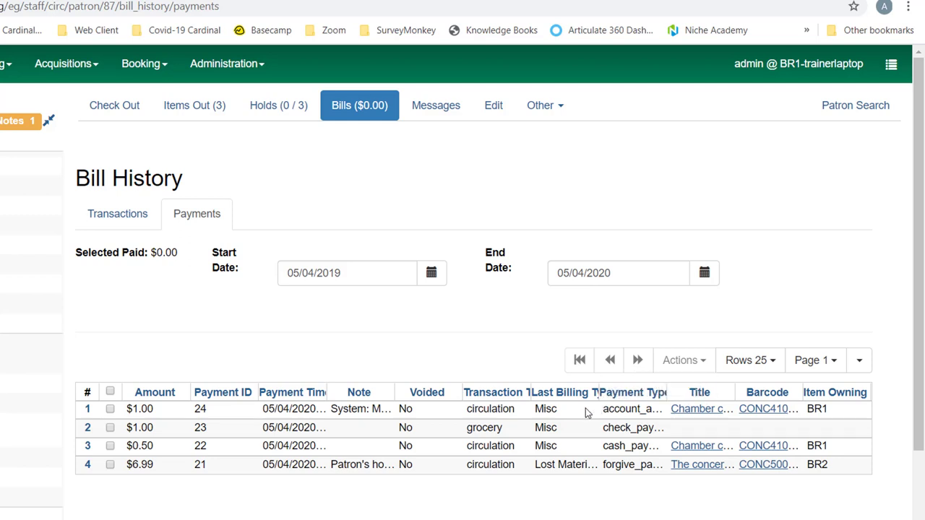
right_click(586, 412)
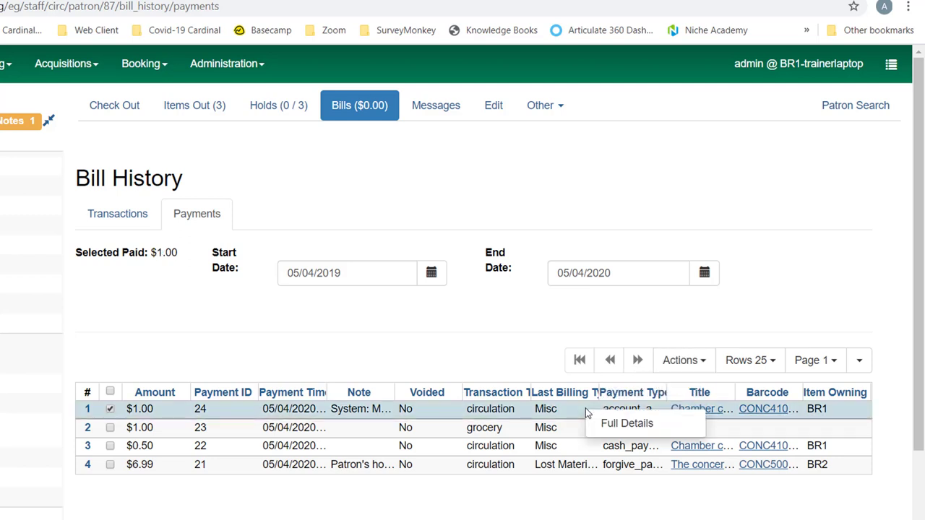
left_click(623, 424)
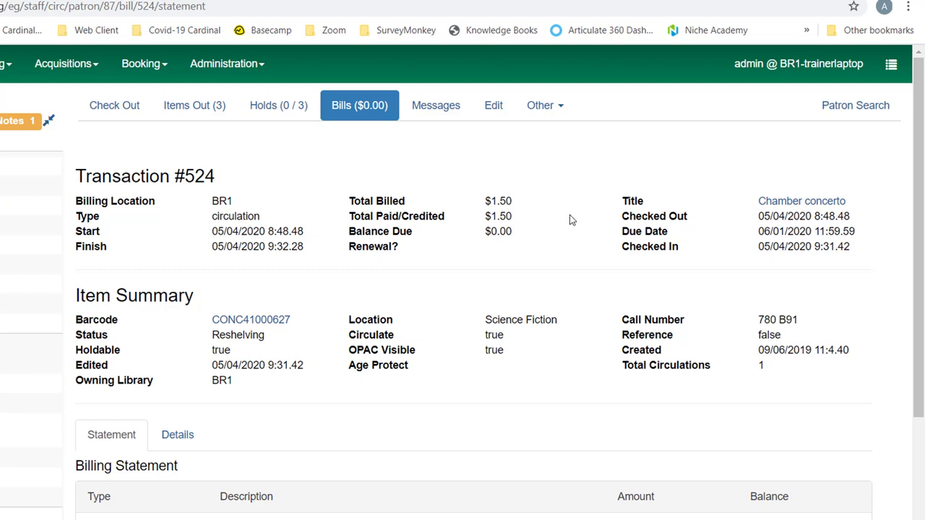
Review the transaction #524 statement and show its itemised bills and payments on Details.
scroll(570, 219, "down", 3)
scroll(569, 219, "down", 1)
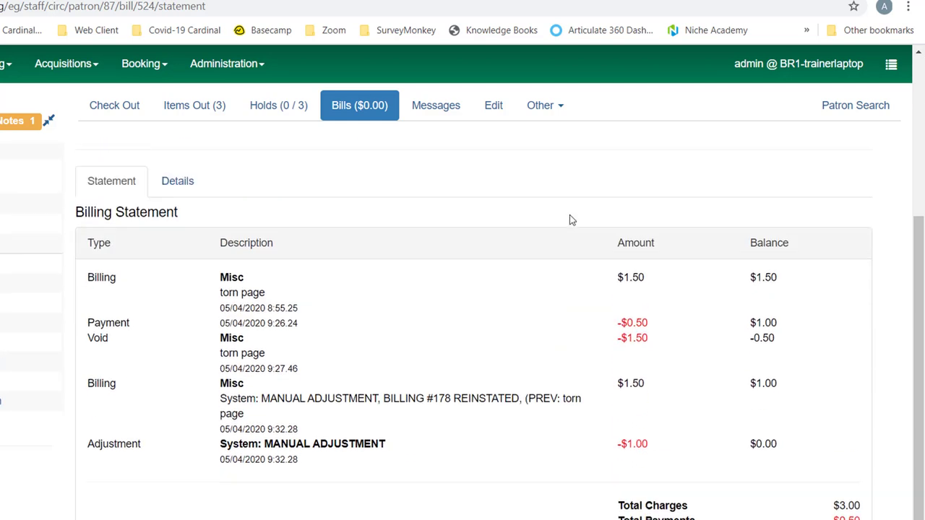
scroll(433, 260, "up", 1)
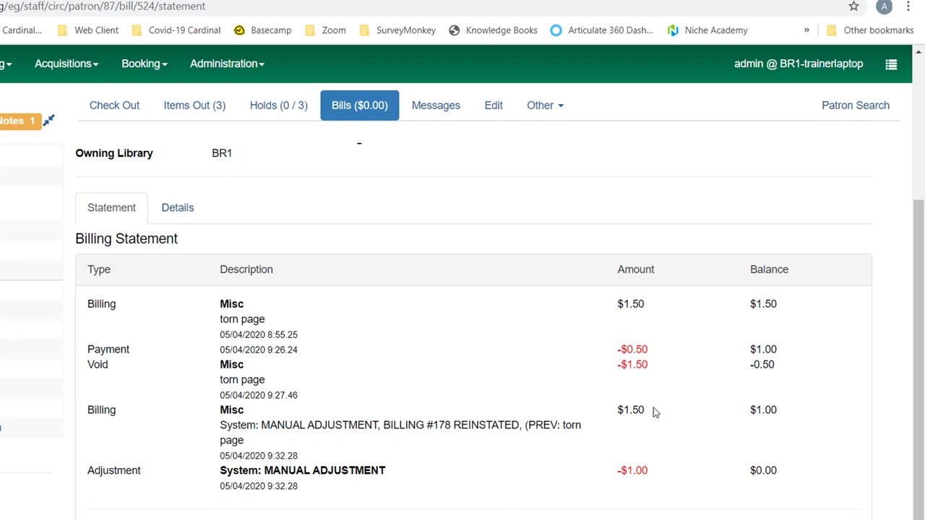
scroll(666, 401, "down", 1)
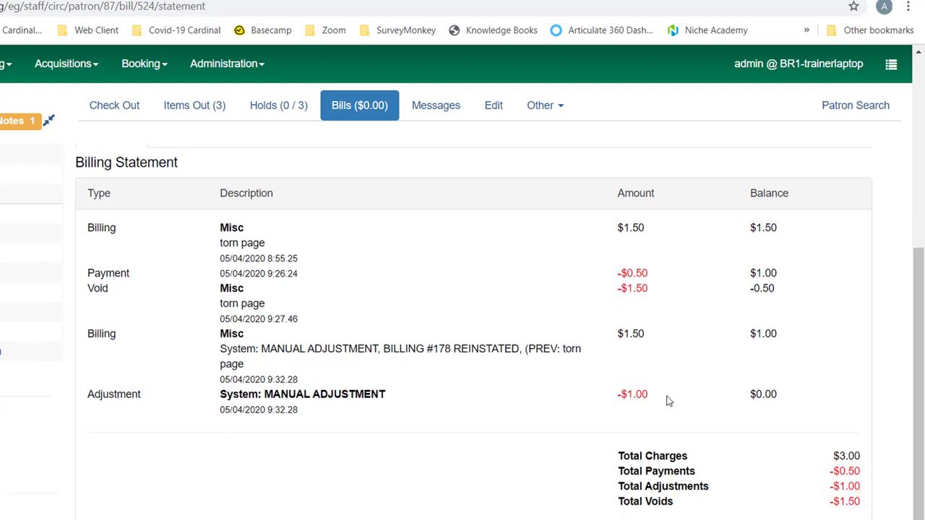
scroll(364, 226, "up", 1)
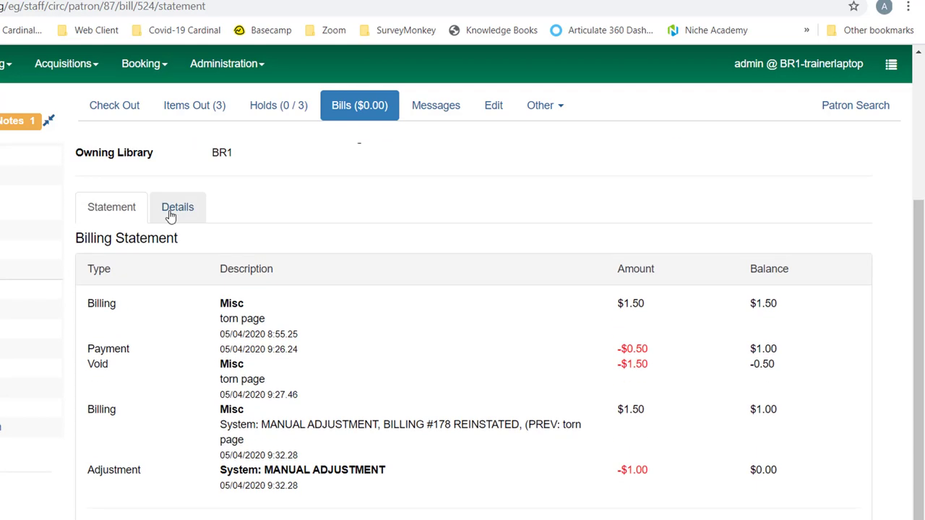
left_click(174, 208)
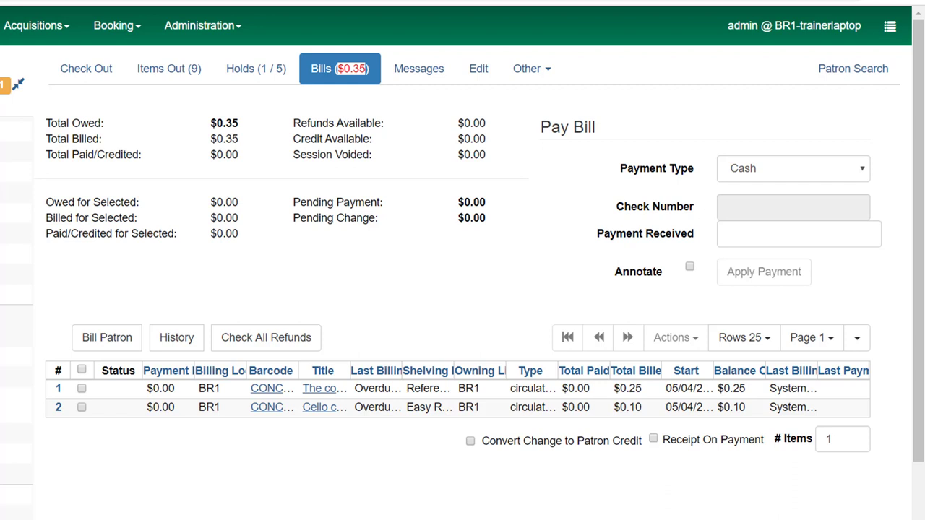
Add a manual Misc bill of $1.00 with the note 'replacement card'.
left_click(115, 339)
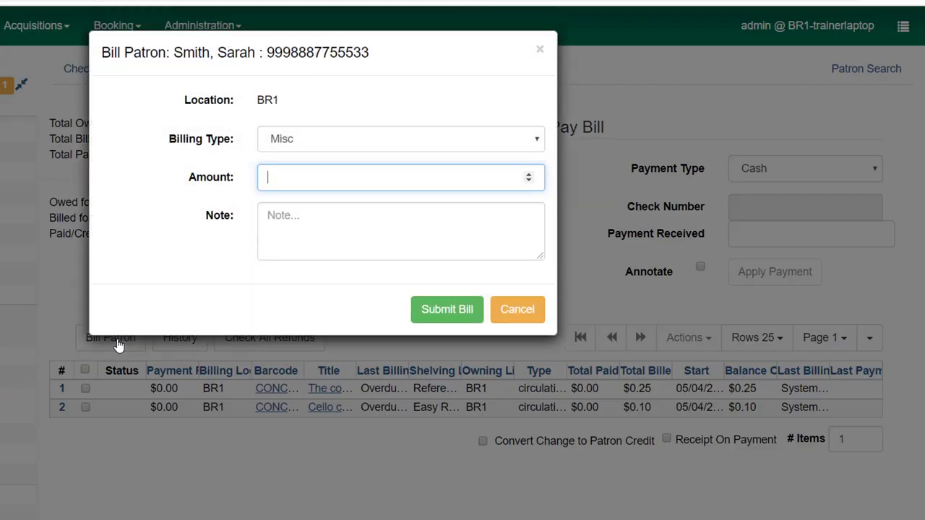
left_click(536, 137)
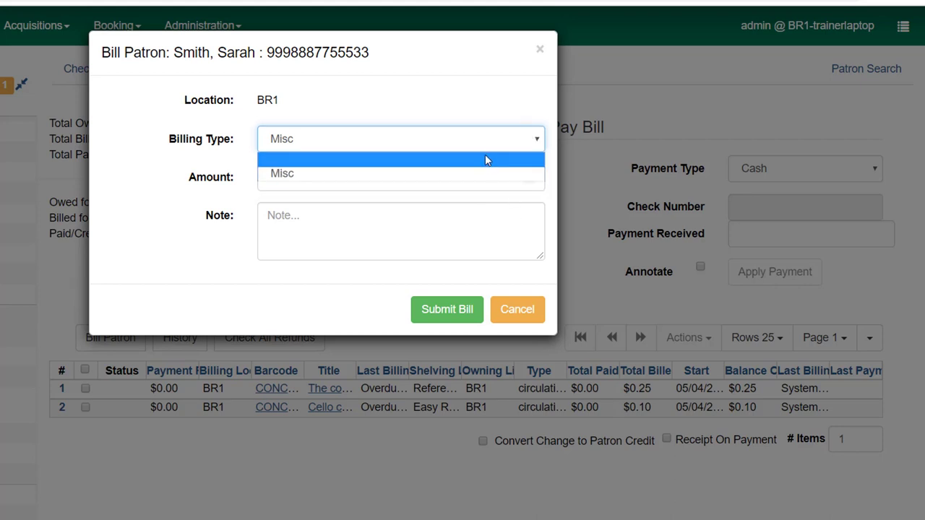
left_click(416, 142)
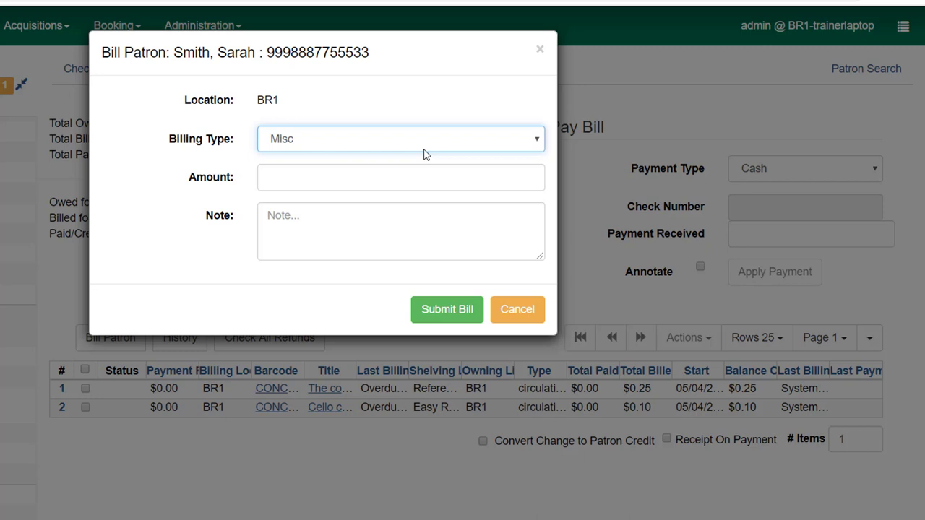
left_click(330, 178)
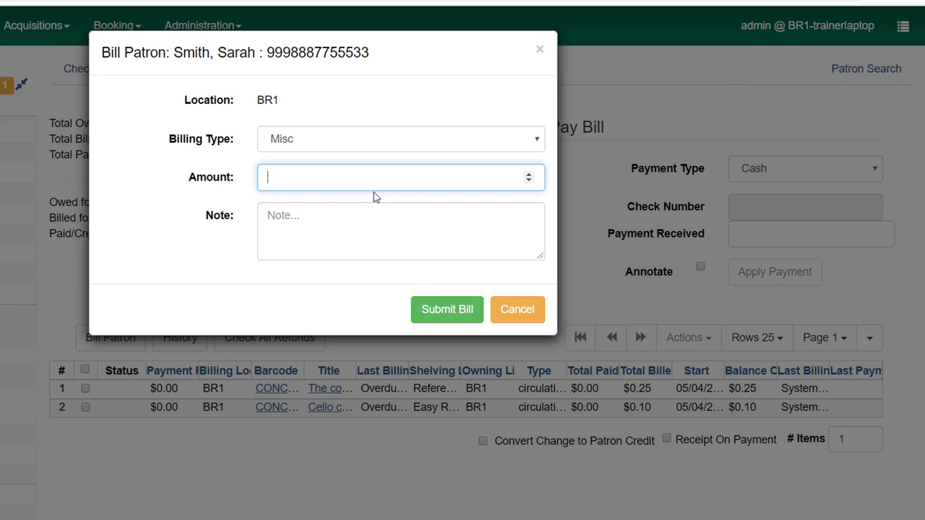
type("1.00")
left_click(528, 175)
left_click(528, 182)
left_click(332, 231)
type("replacement card")
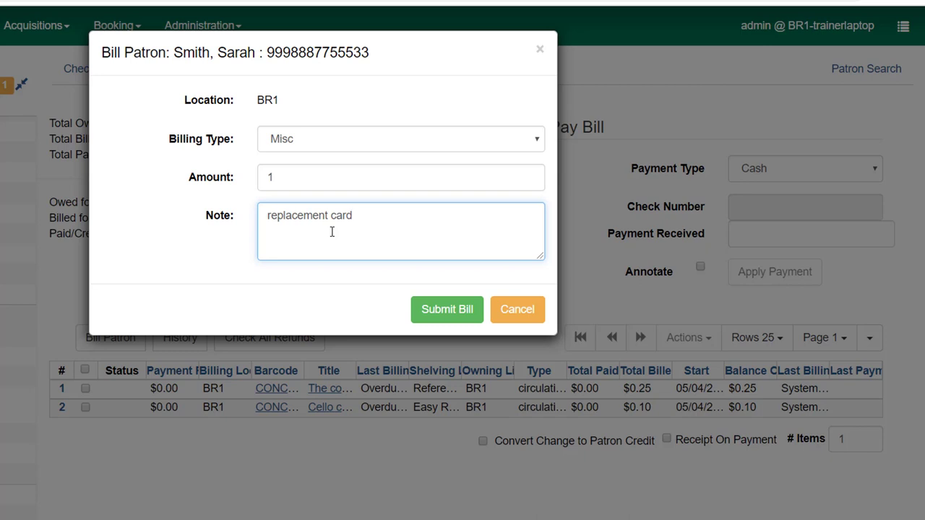
left_click(447, 311)
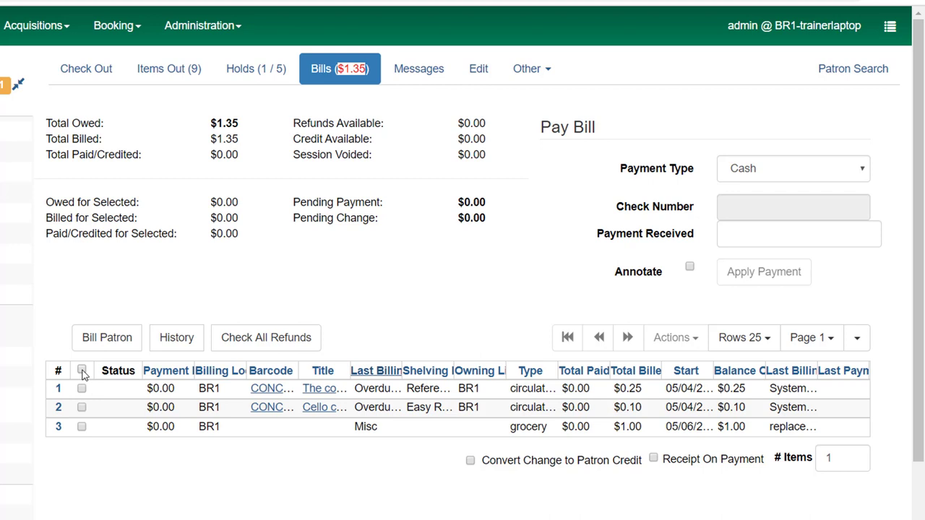
Select all three open bills and apply a $1.35 cash payment.
left_click(82, 371)
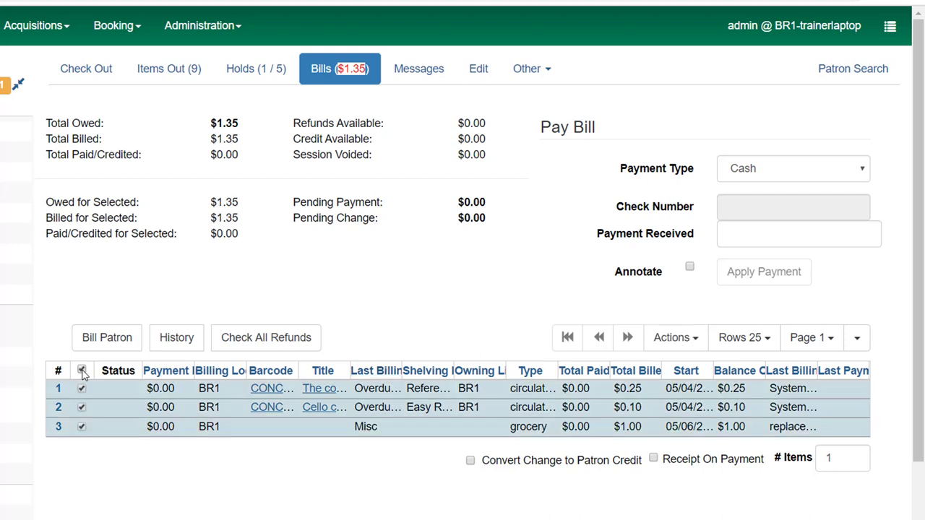
left_click(769, 230)
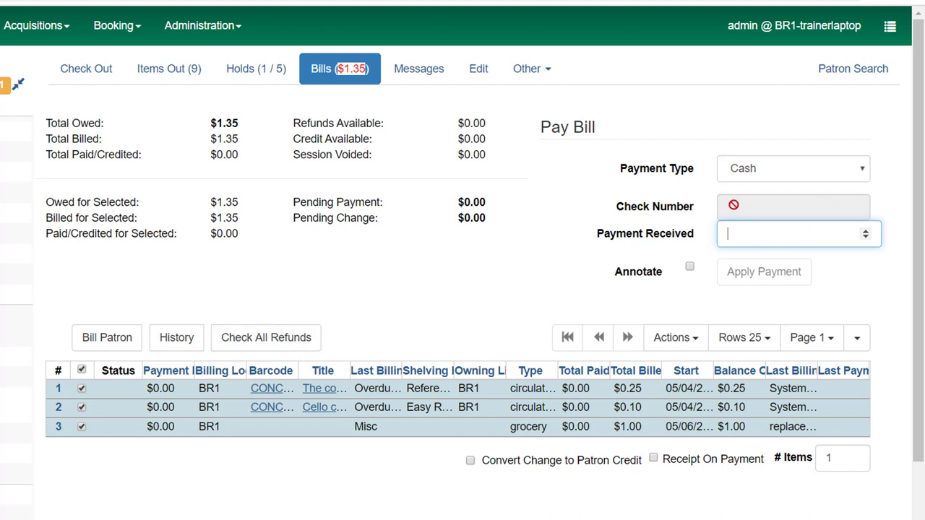
type("135")
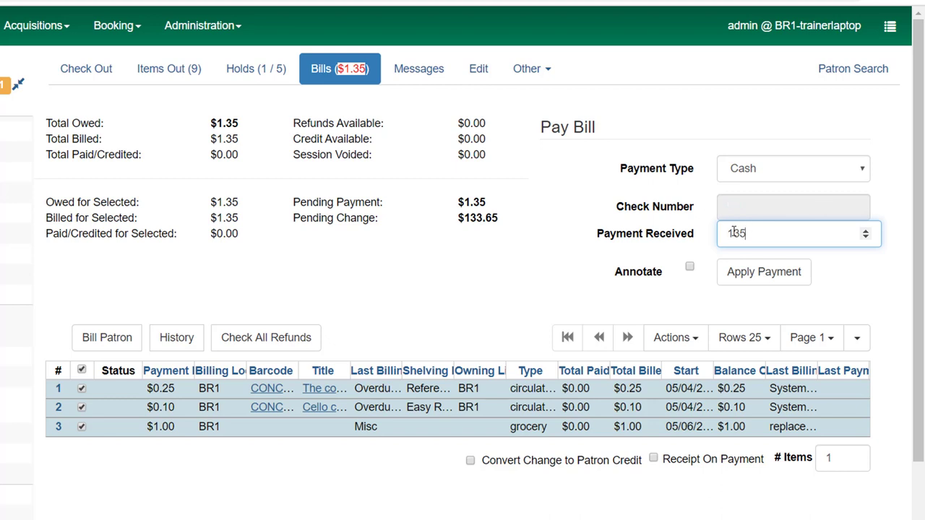
left_click(511, 321)
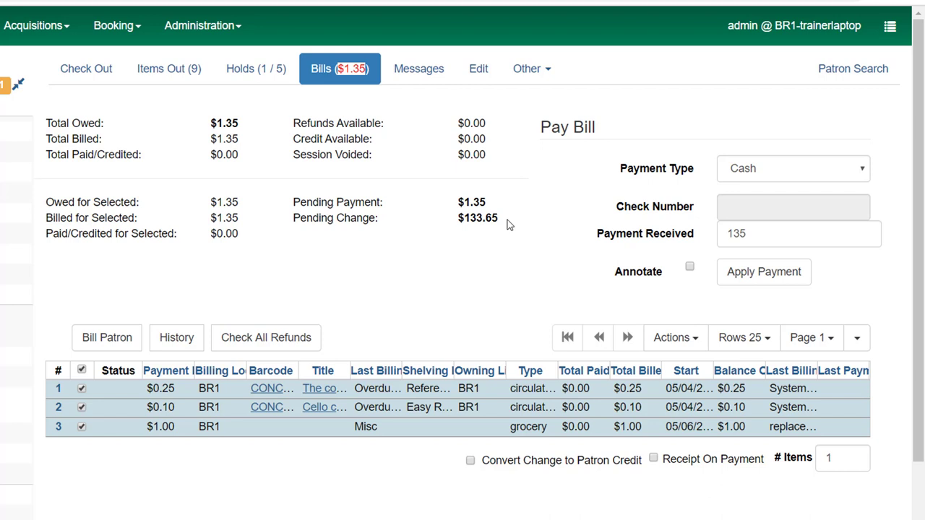
left_click(737, 232)
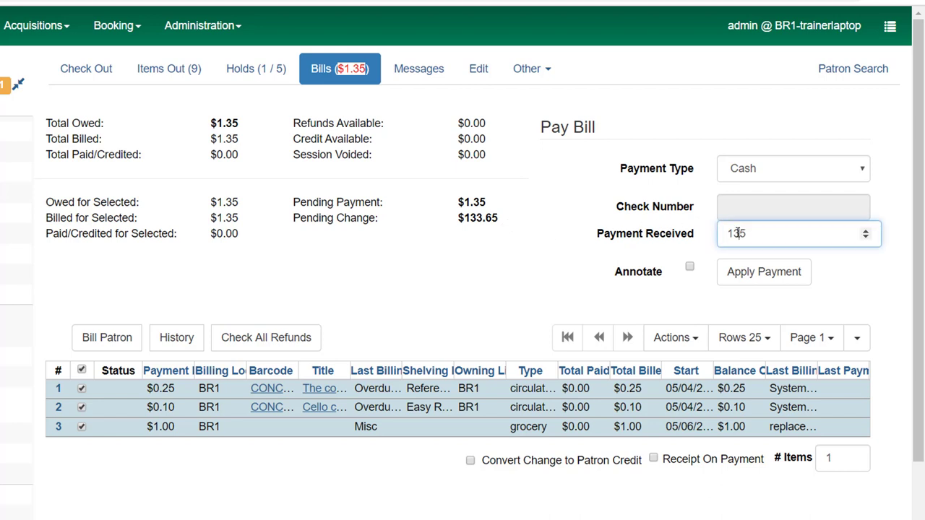
type(".")
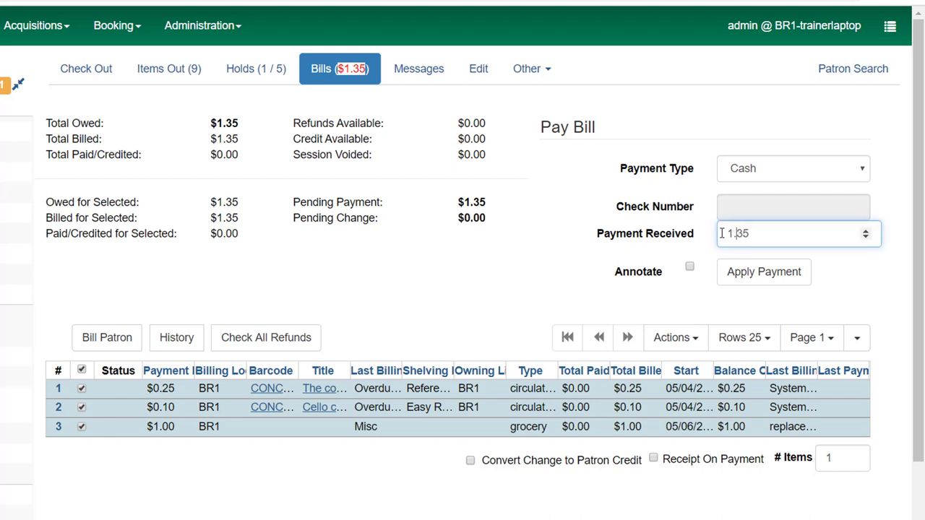
left_click(770, 277)
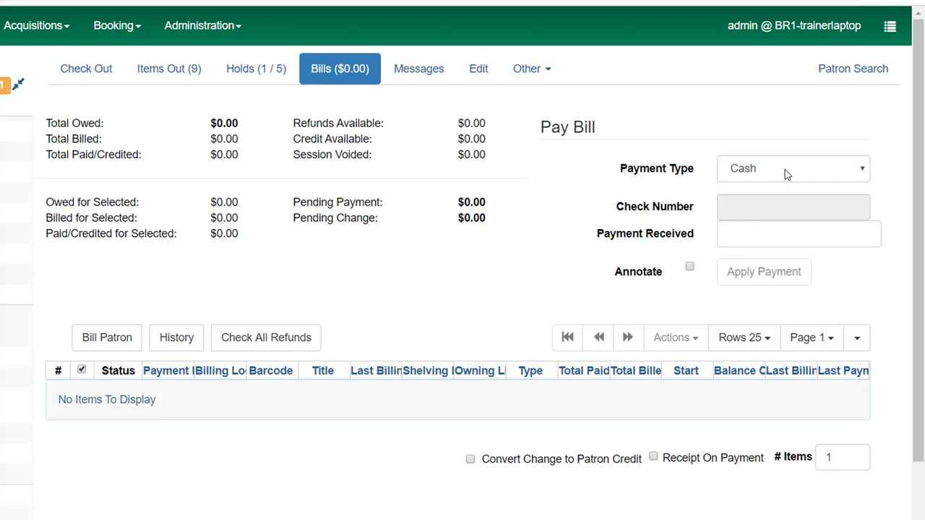
left_click(861, 169)
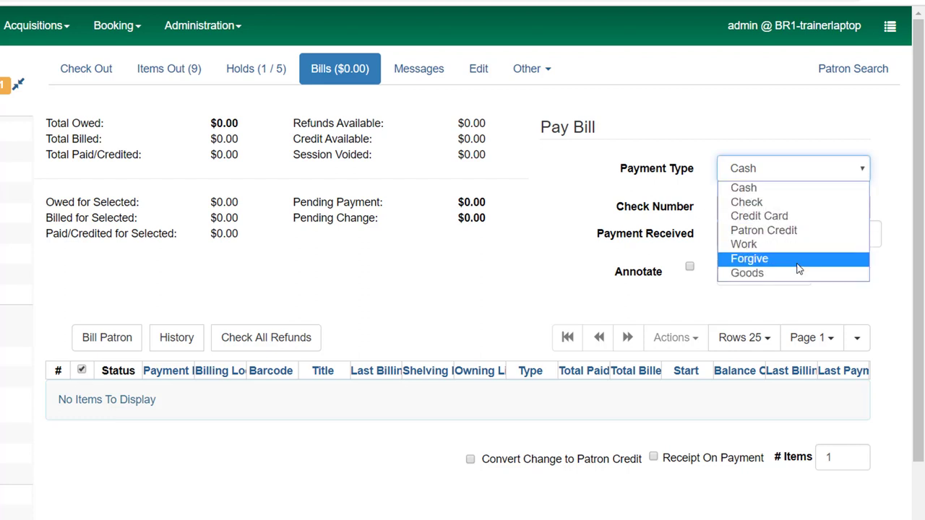
left_click(531, 296)
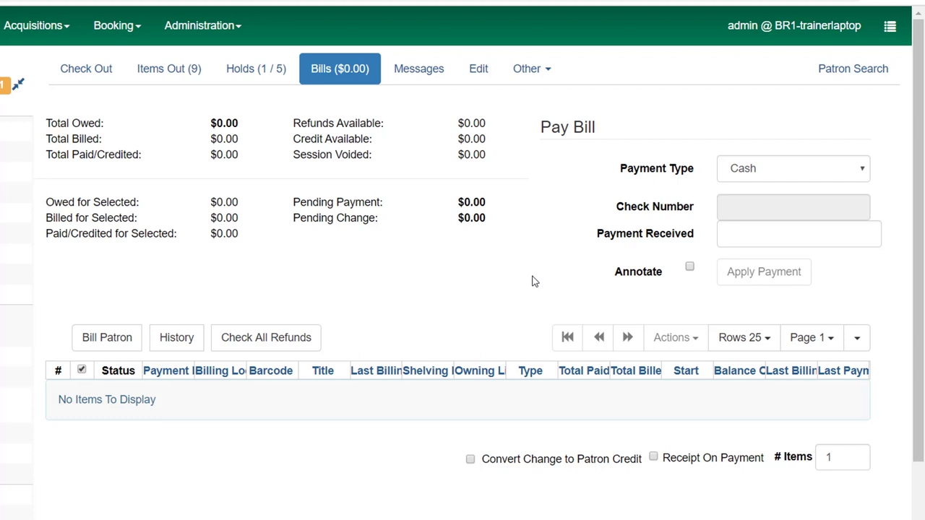
From the payments history, open full details of transaction #519 via its $1.00 payment.
left_click(186, 341)
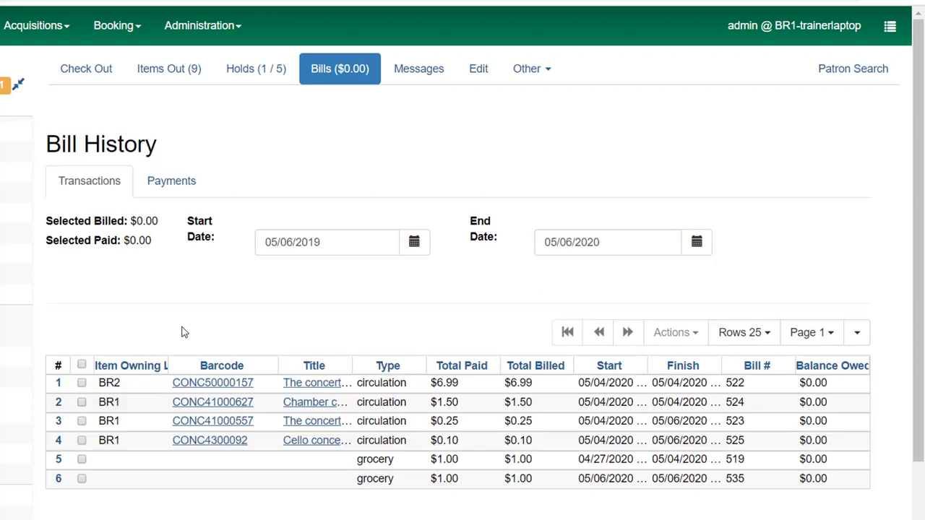
left_click(189, 182)
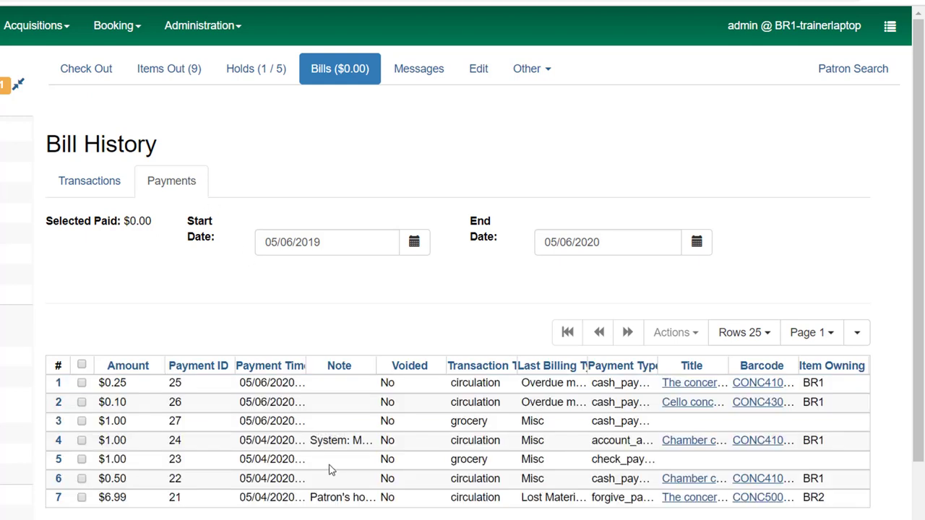
right_click(329, 466)
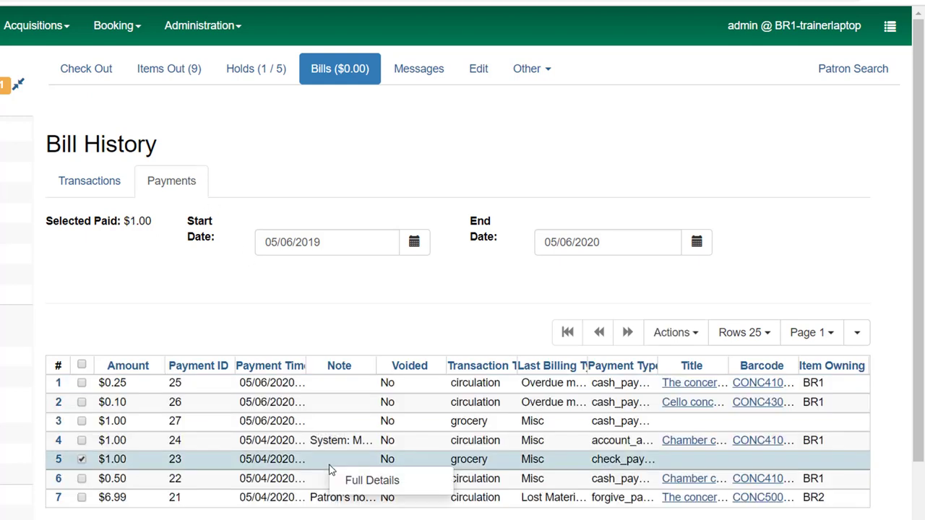
left_click(370, 488)
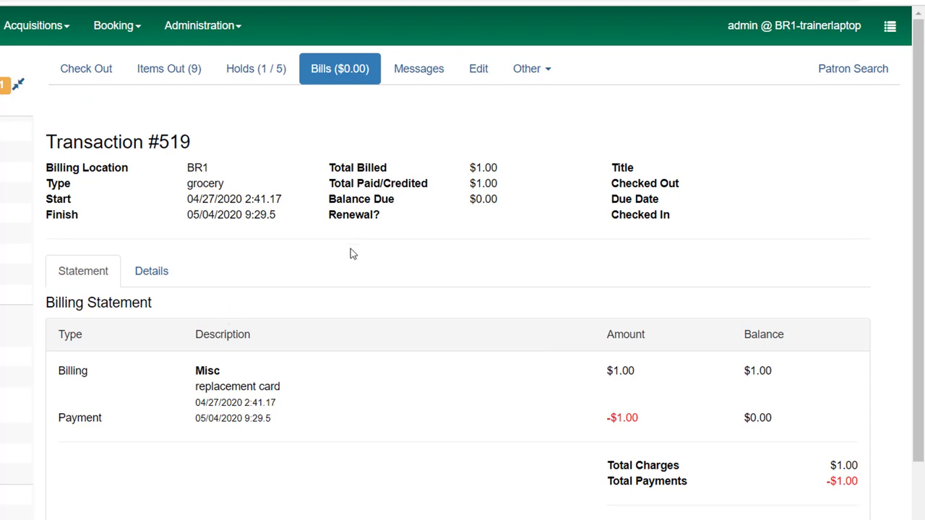
Back on the current bills, switch Receipt On Payment on and then off again.
left_click(314, 76)
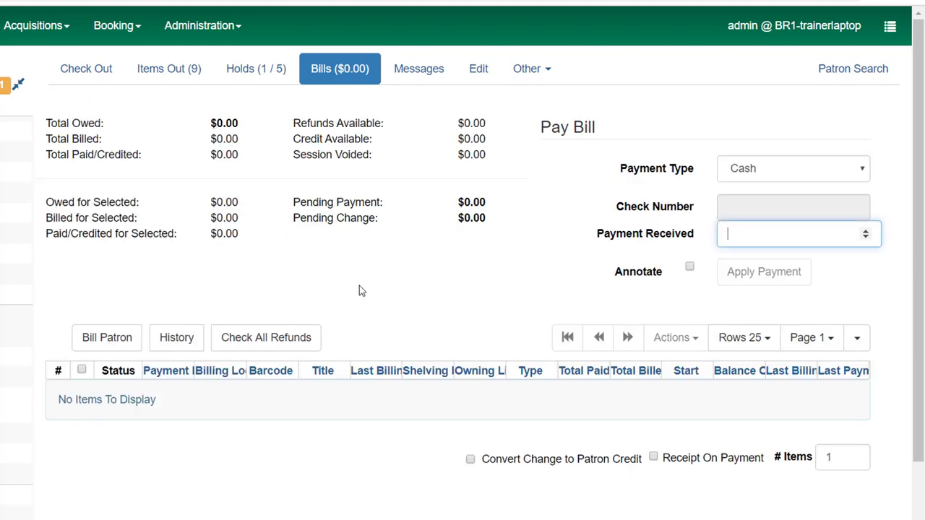
left_click(655, 458)
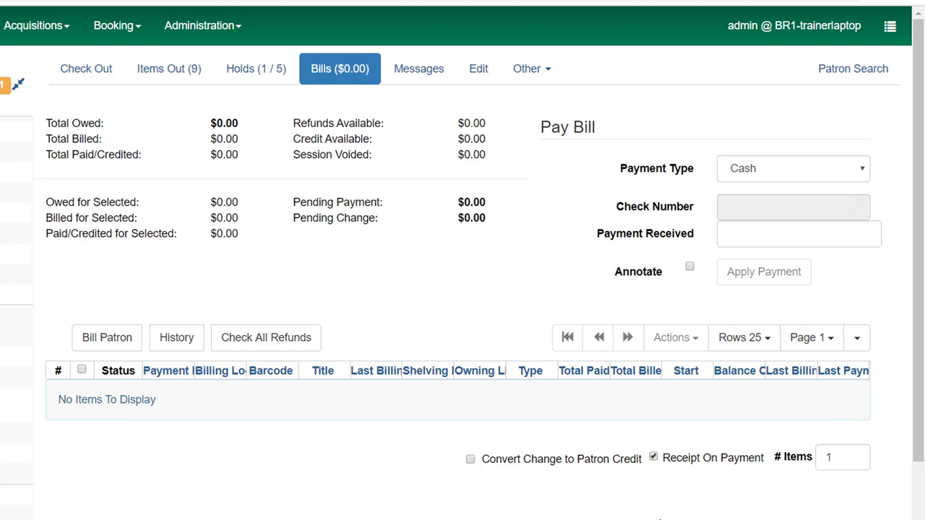
left_click(654, 458)
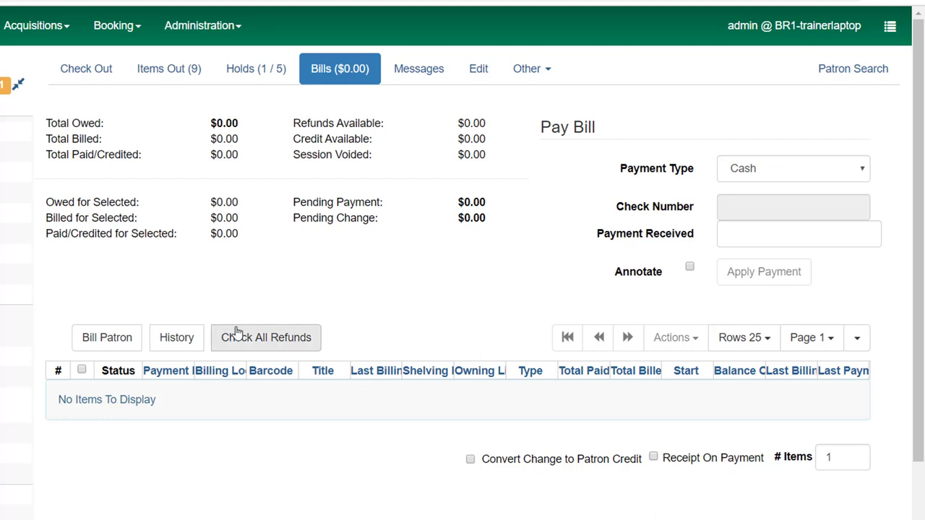
In bill history, select the $0.25, $0.10 and $1.00 bills and open Actions.
left_click(185, 340)
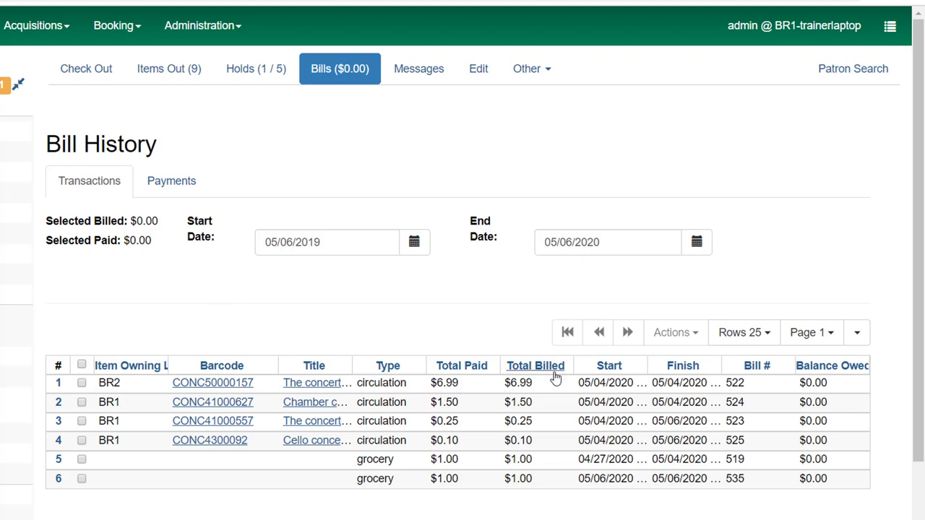
left_click(82, 421)
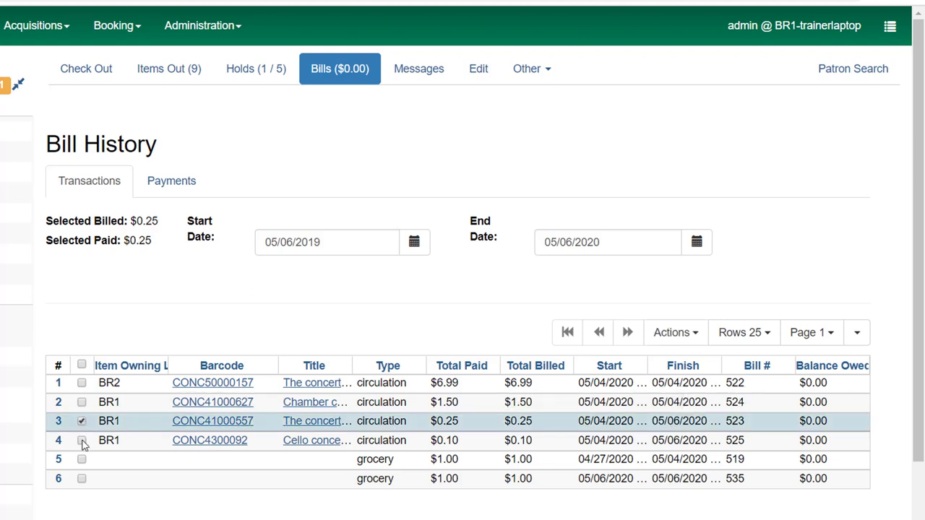
left_click(82, 441)
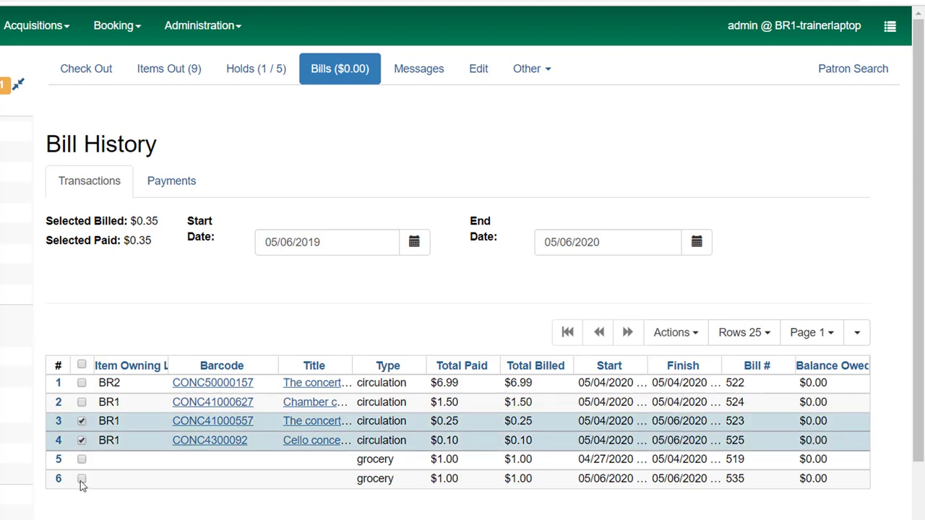
left_click(82, 480)
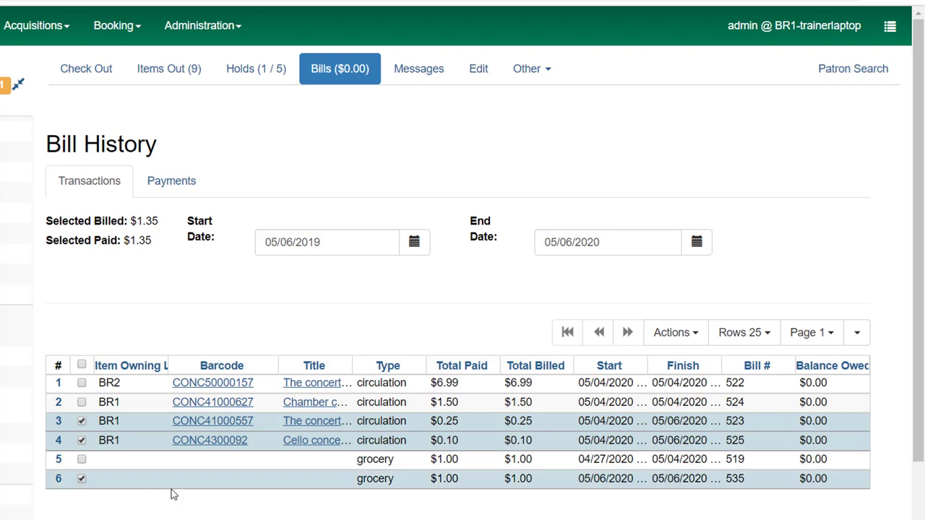
left_click(695, 339)
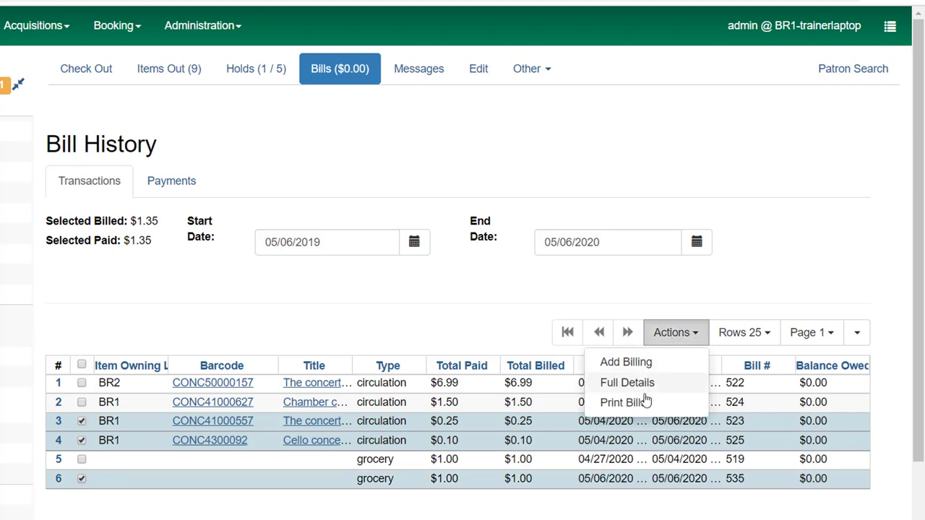